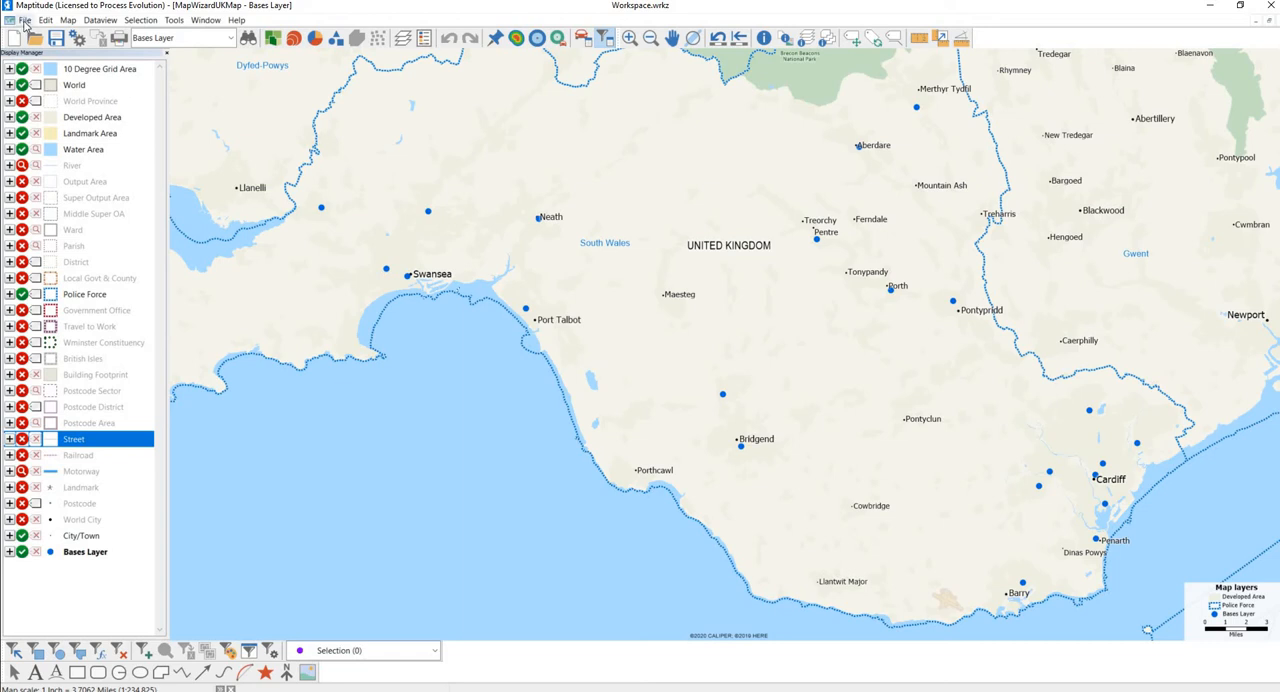
# Import the Areas sheet from the SWP Locations Excel workbook in the Travel Matrix folder.
pyautogui.click(23, 20)
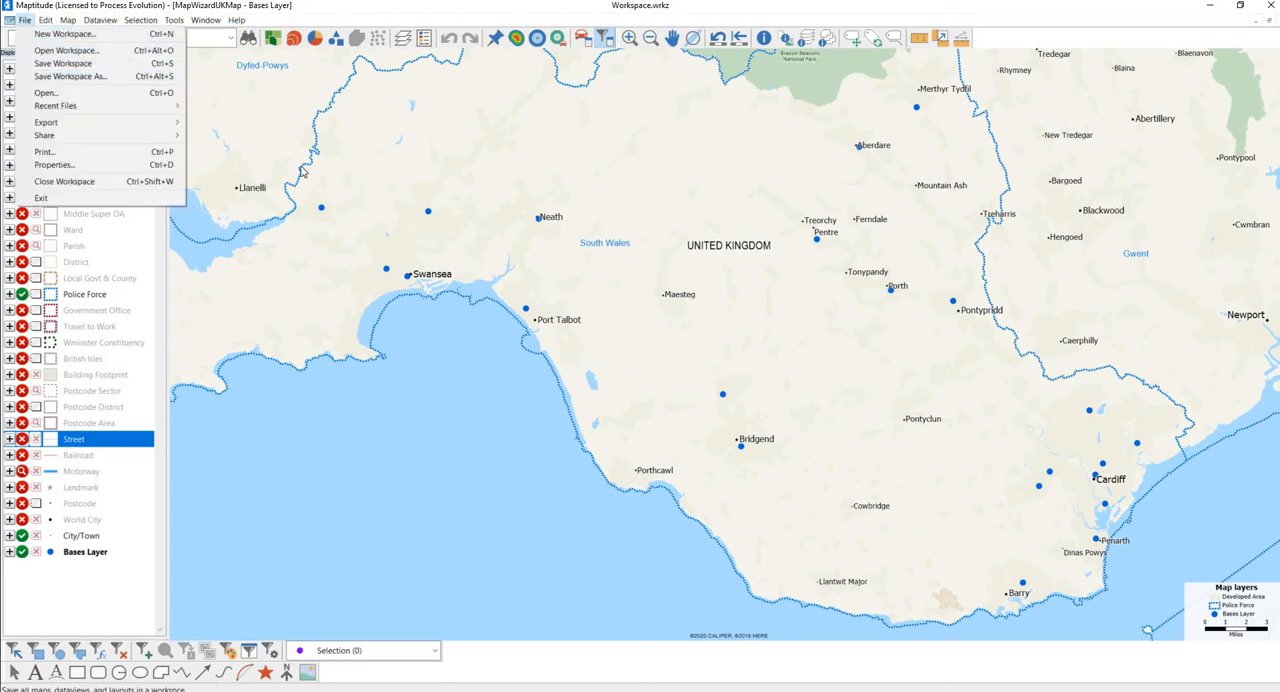
pyautogui.click(399, 206)
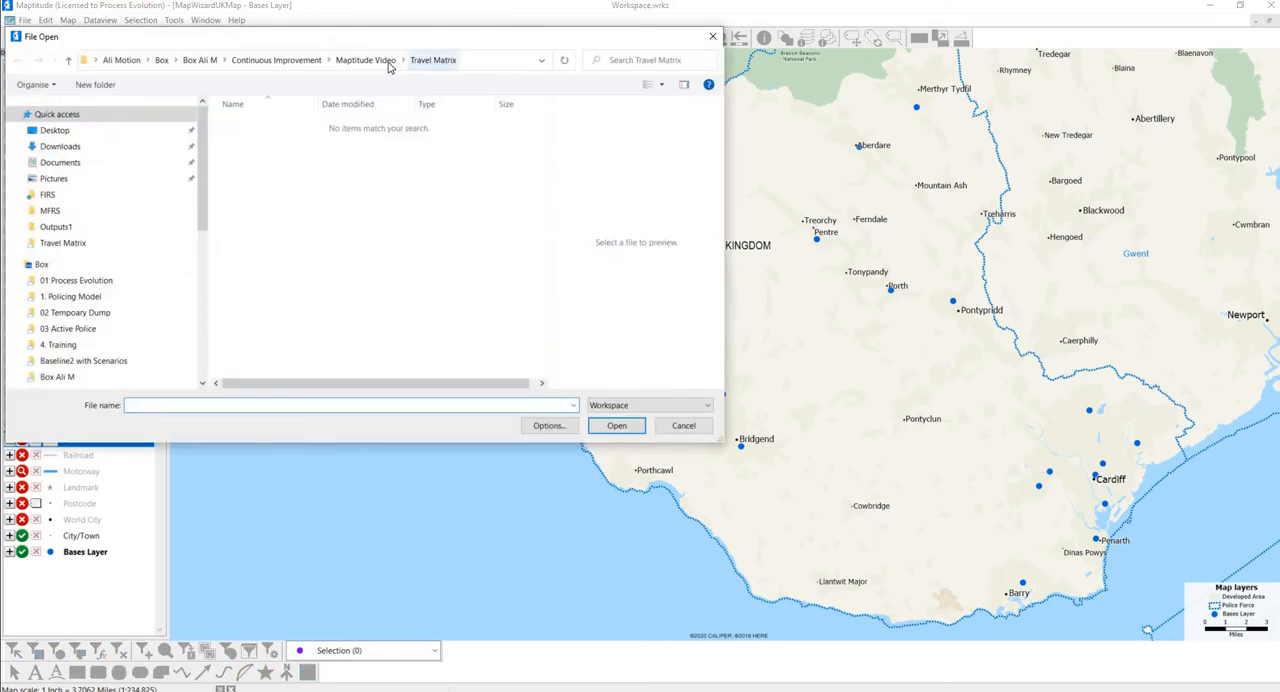
pyautogui.click(630, 409)
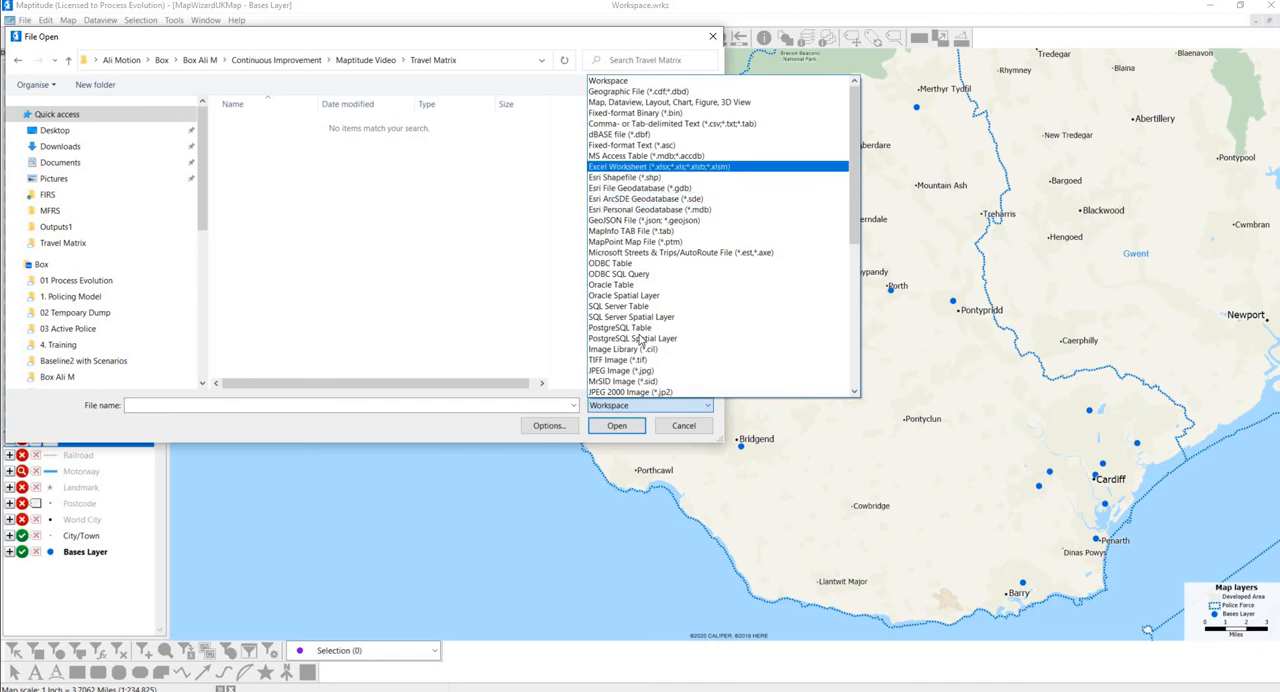
pyautogui.click(697, 167)
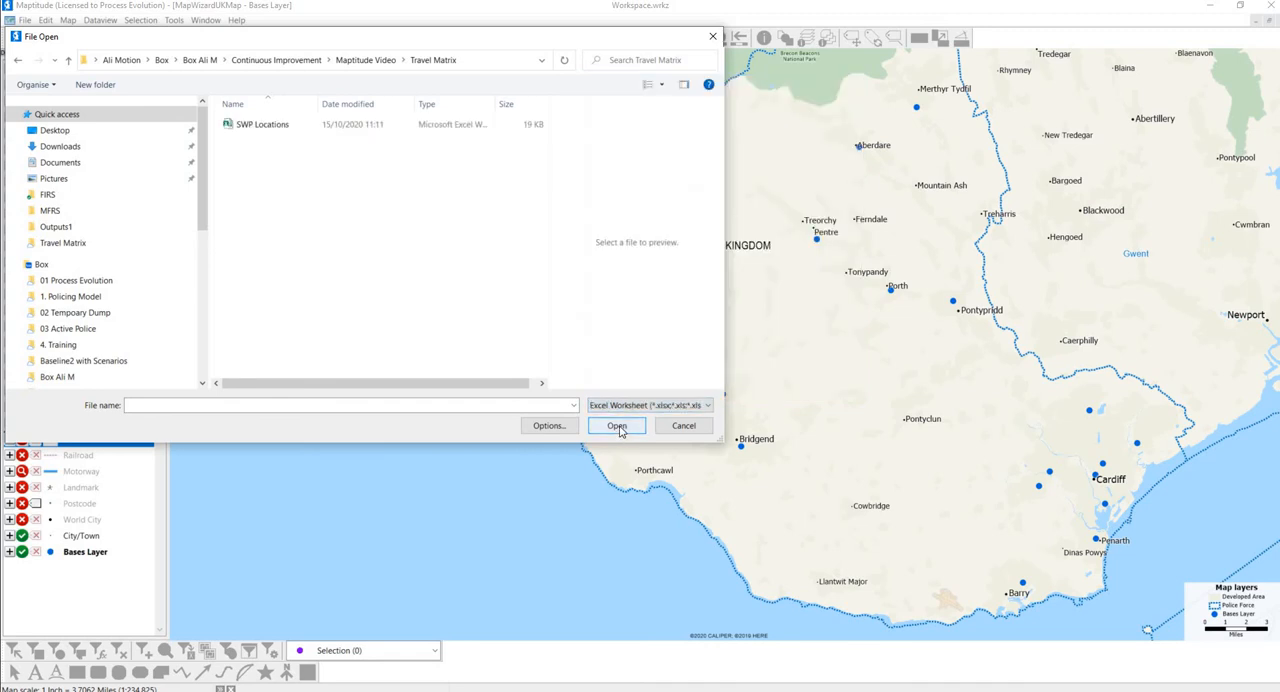
pyautogui.click(349, 126)
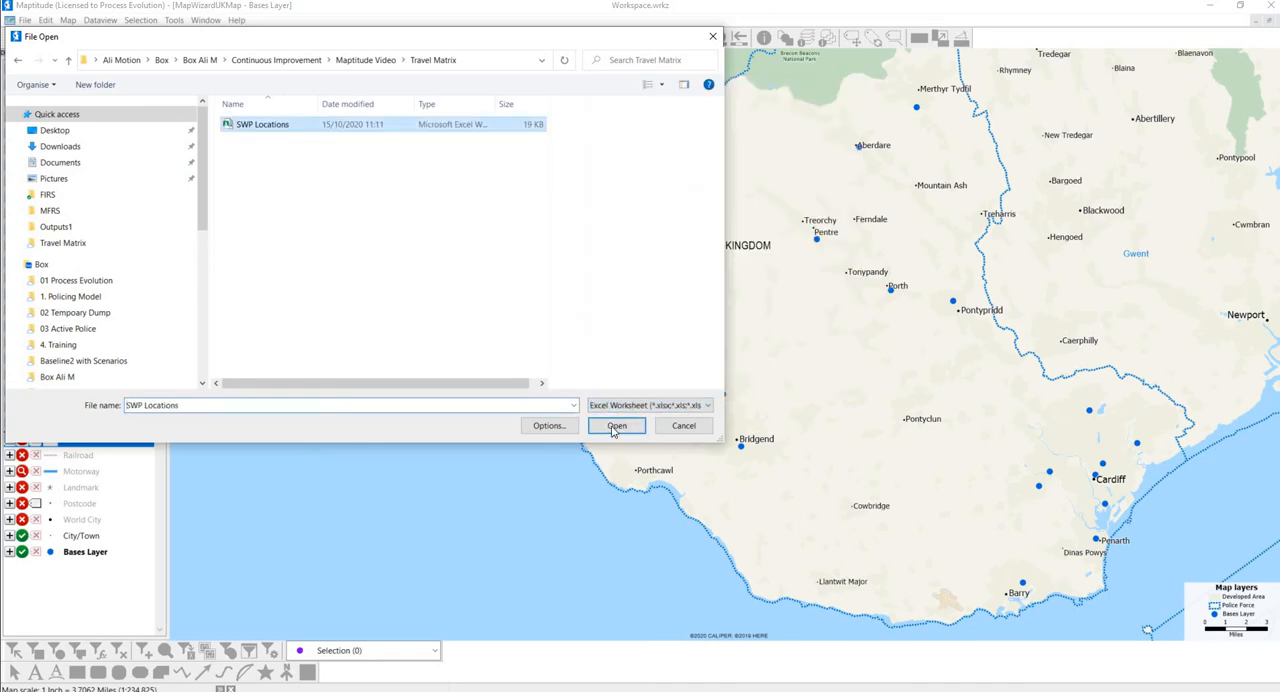
pyautogui.click(616, 426)
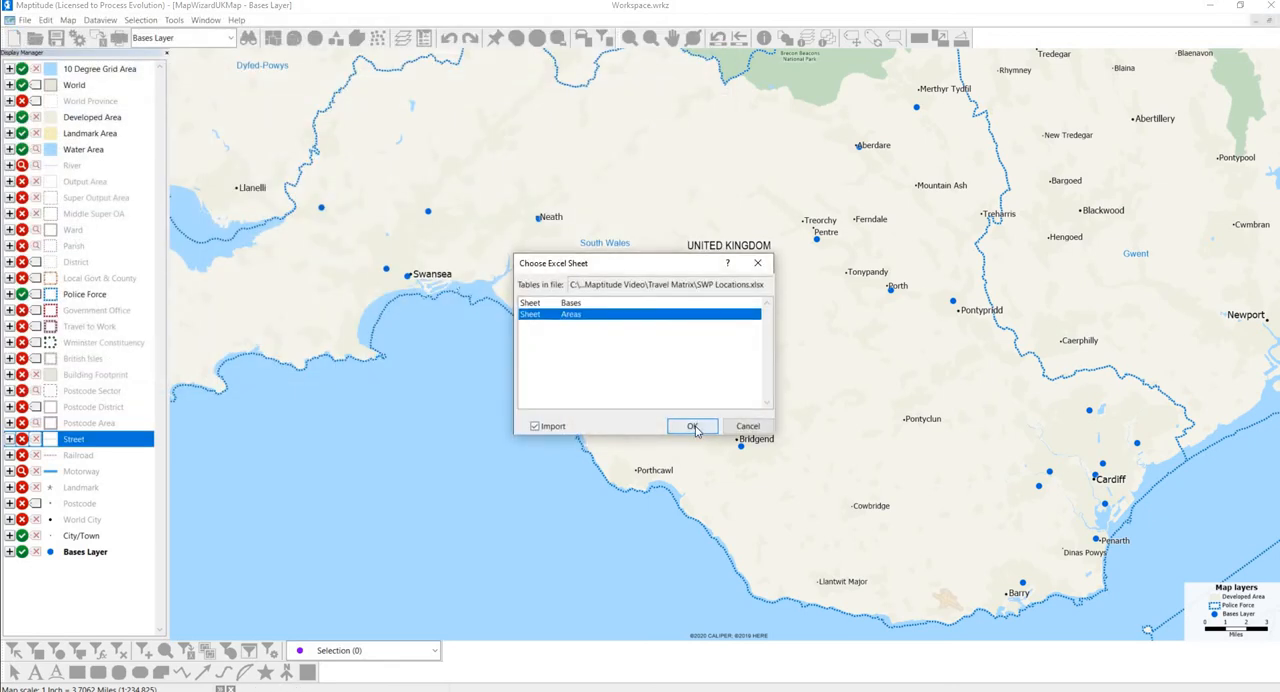
pyautogui.click(693, 427)
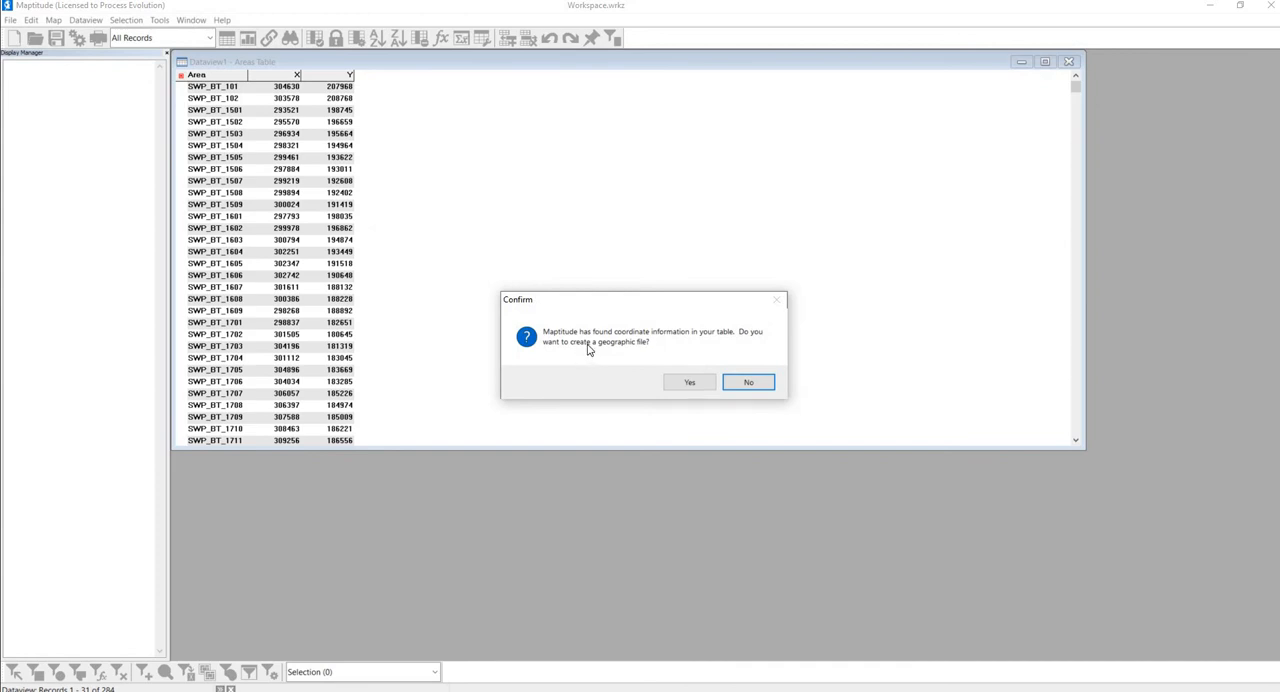
# Create a geographic point layer from the Areas table's X and Y fields, using British National Grid coordinates in metres.
pyautogui.click(675, 386)
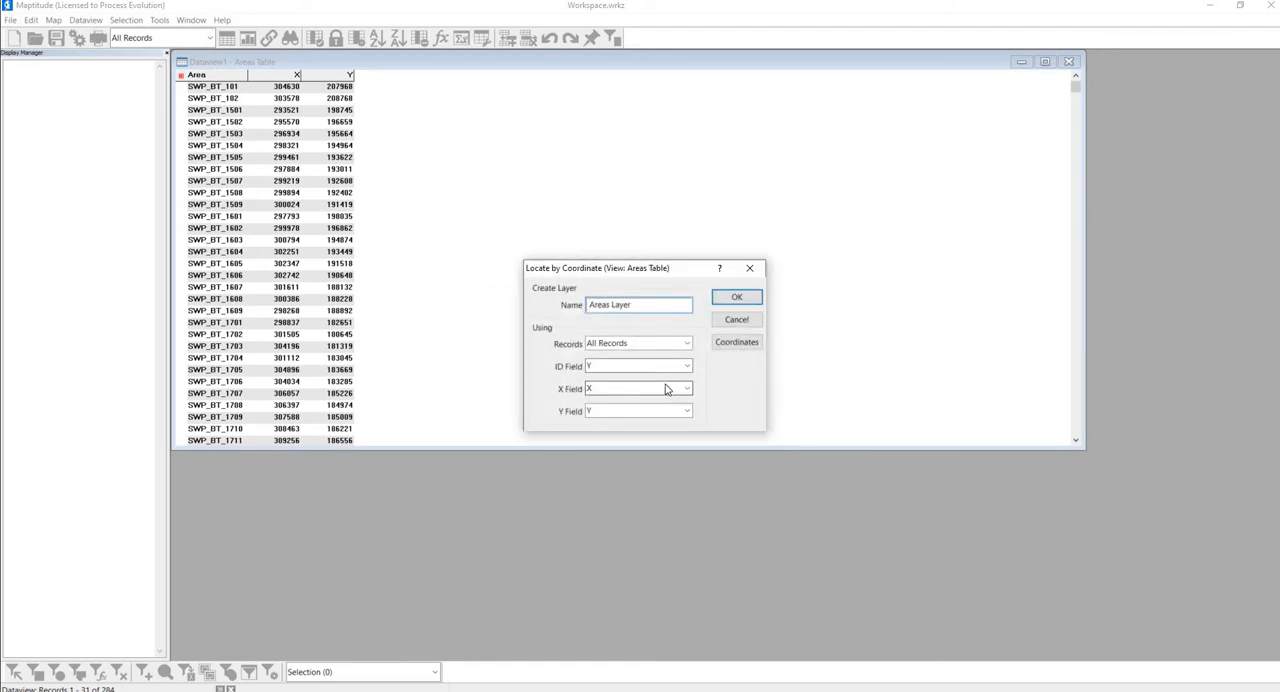
pyautogui.click(751, 345)
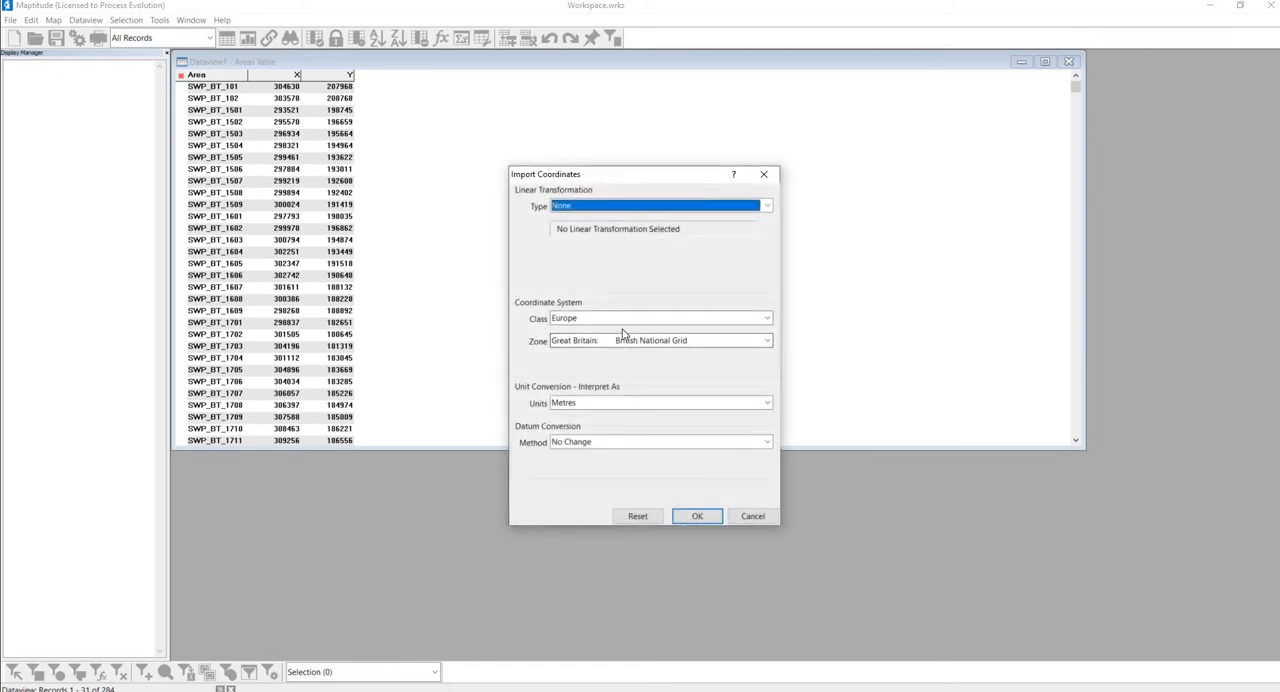
pyautogui.click(697, 517)
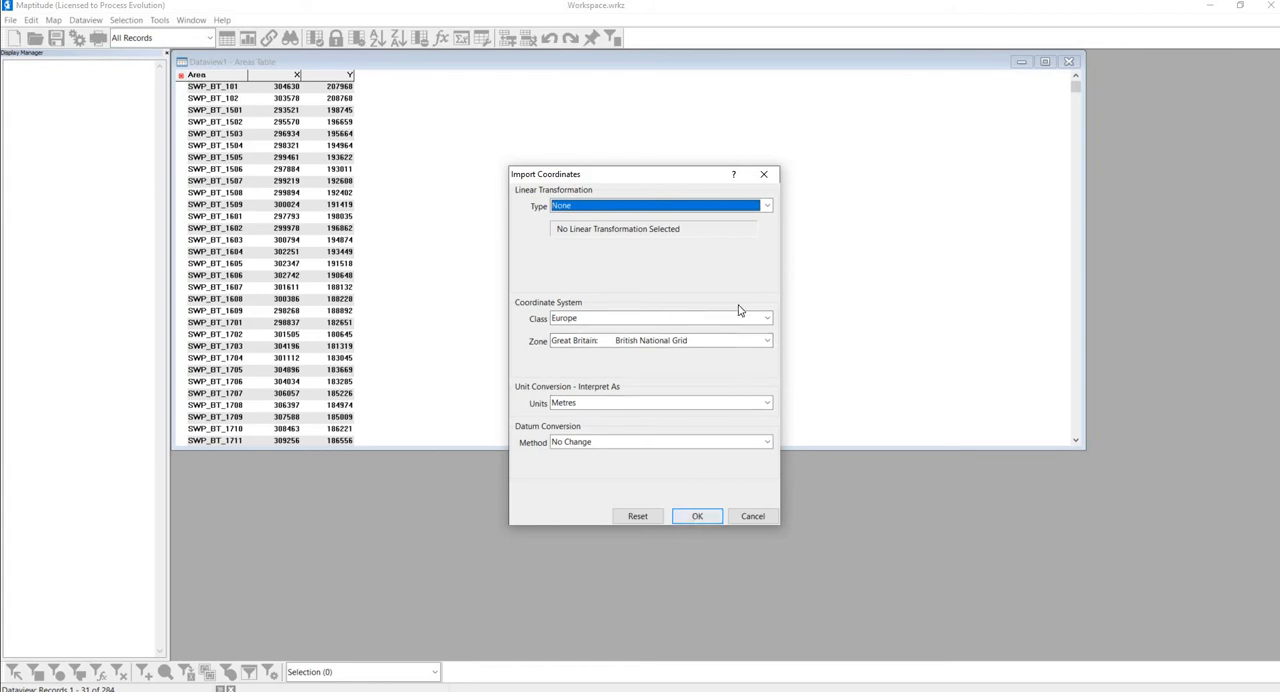
pyautogui.click(736, 300)
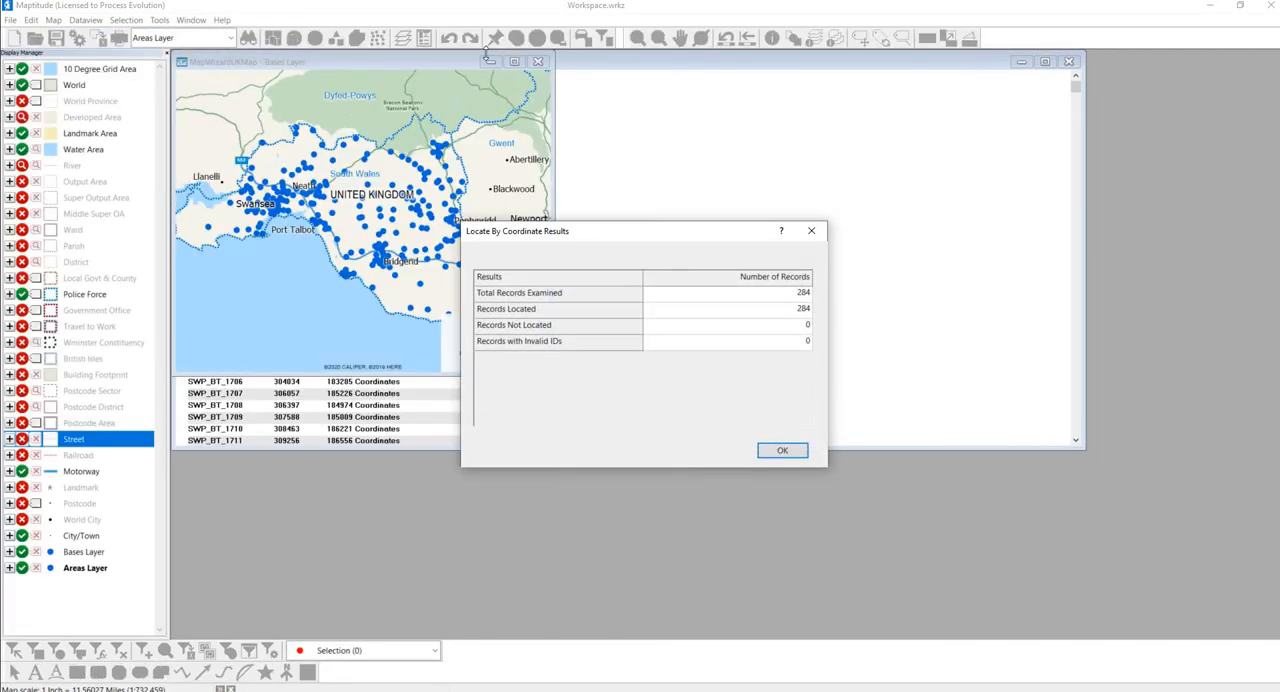
pyautogui.click(782, 450)
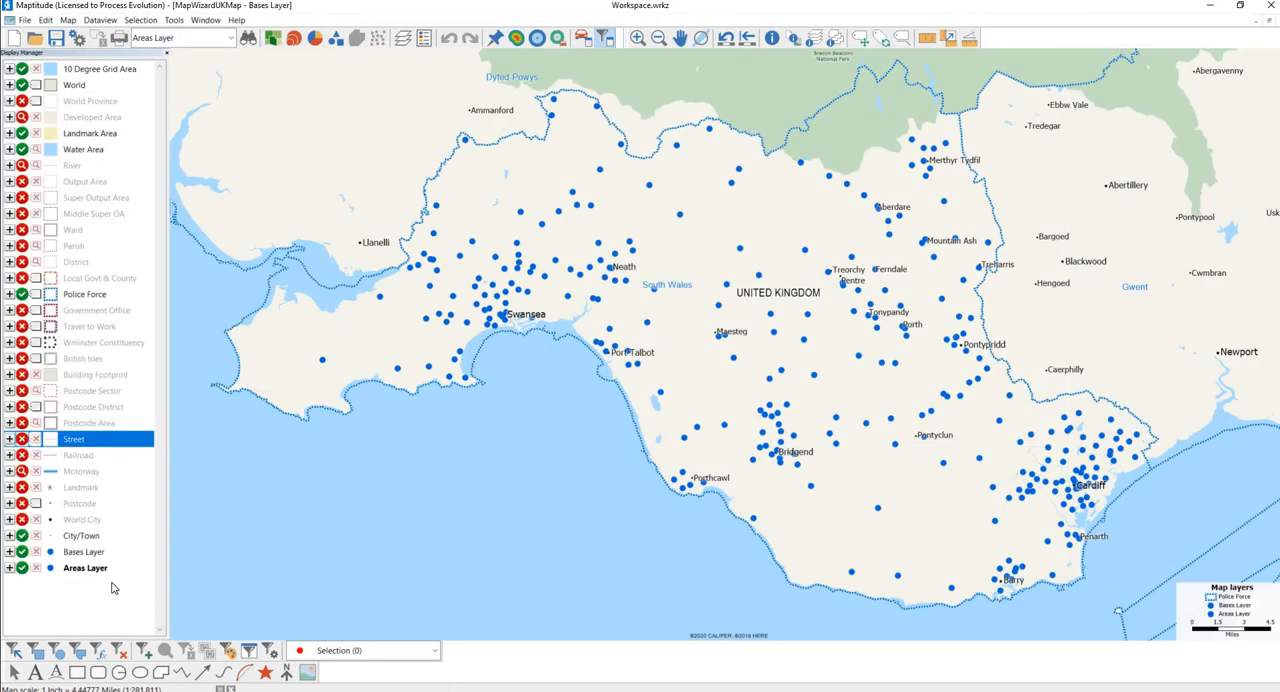
# Change the Areas Layer point symbols to dark green.
pyautogui.click(51, 568)
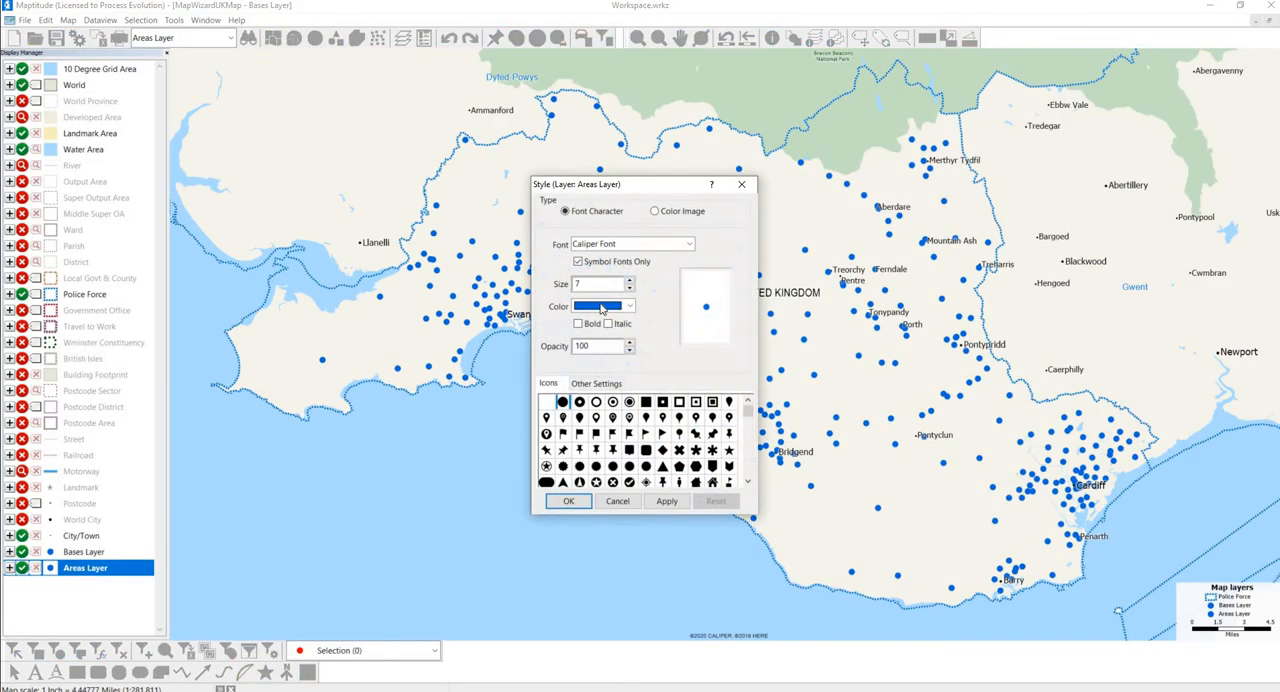
pyautogui.click(603, 306)
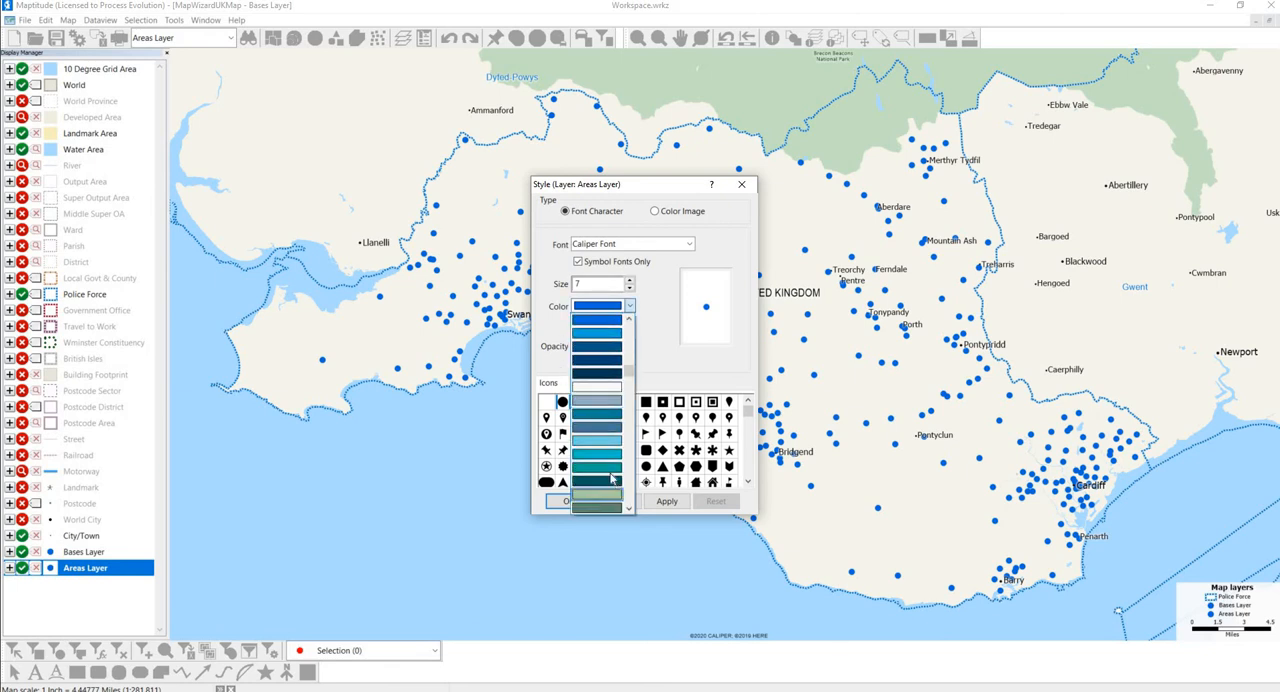
pyautogui.scroll(-5, 613, 480)
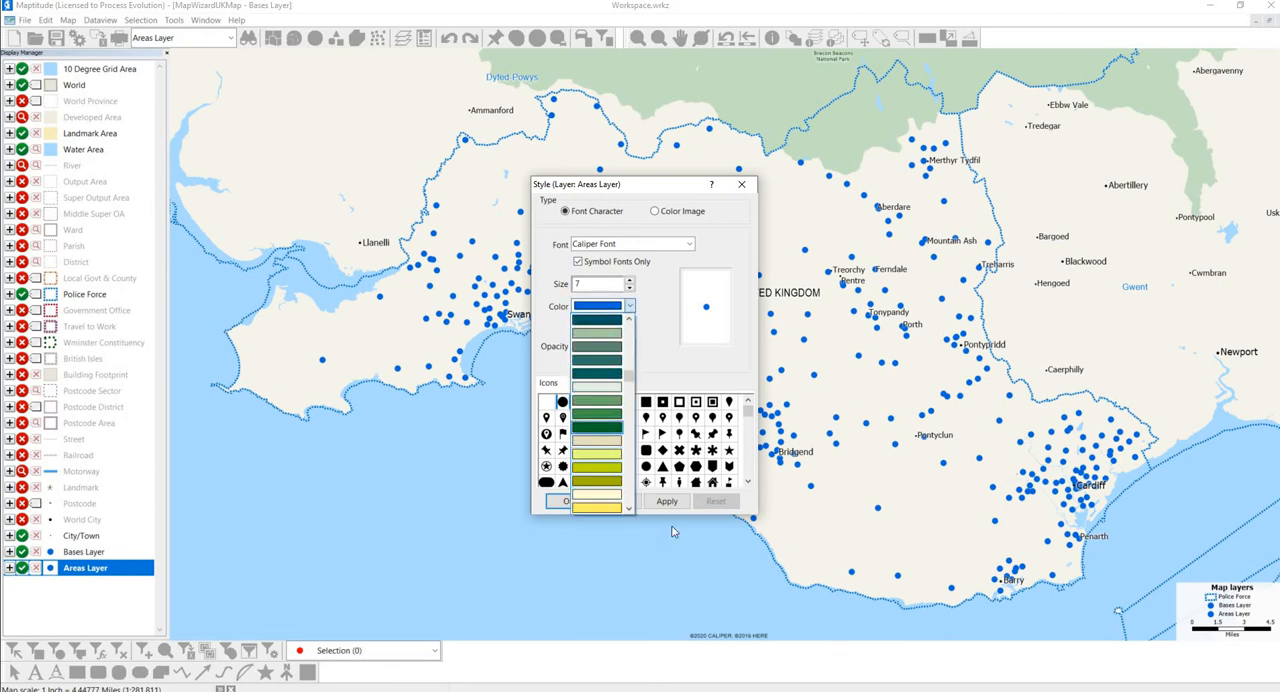
pyautogui.click(597, 427)
pyautogui.click(667, 501)
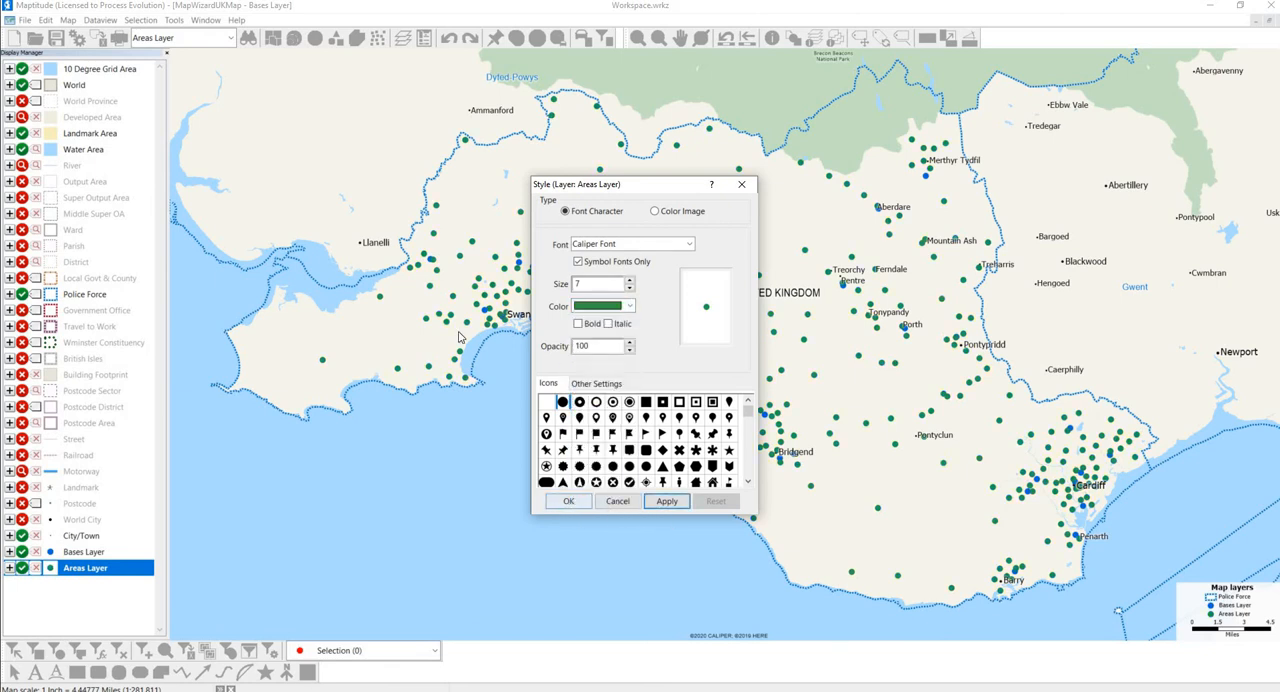
# Label the Bases Layer points on the map with the Base field.
pyautogui.click(36, 552)
pyautogui.click(585, 228)
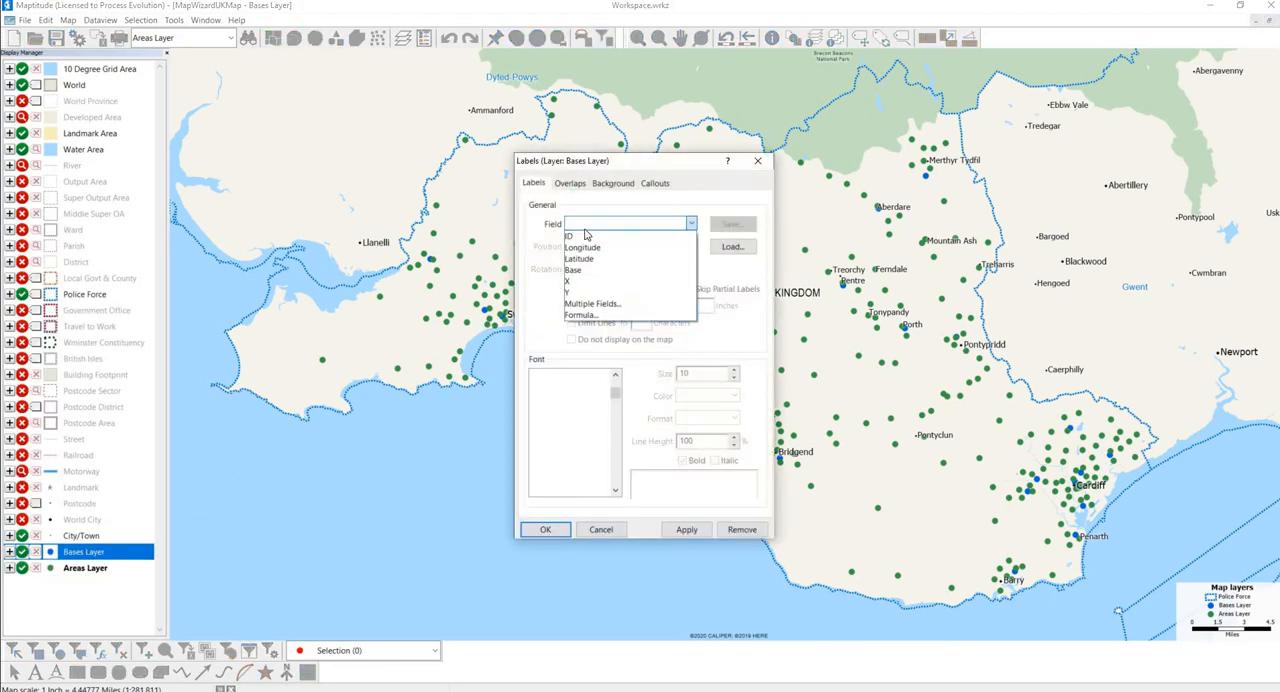
pyautogui.click(585, 270)
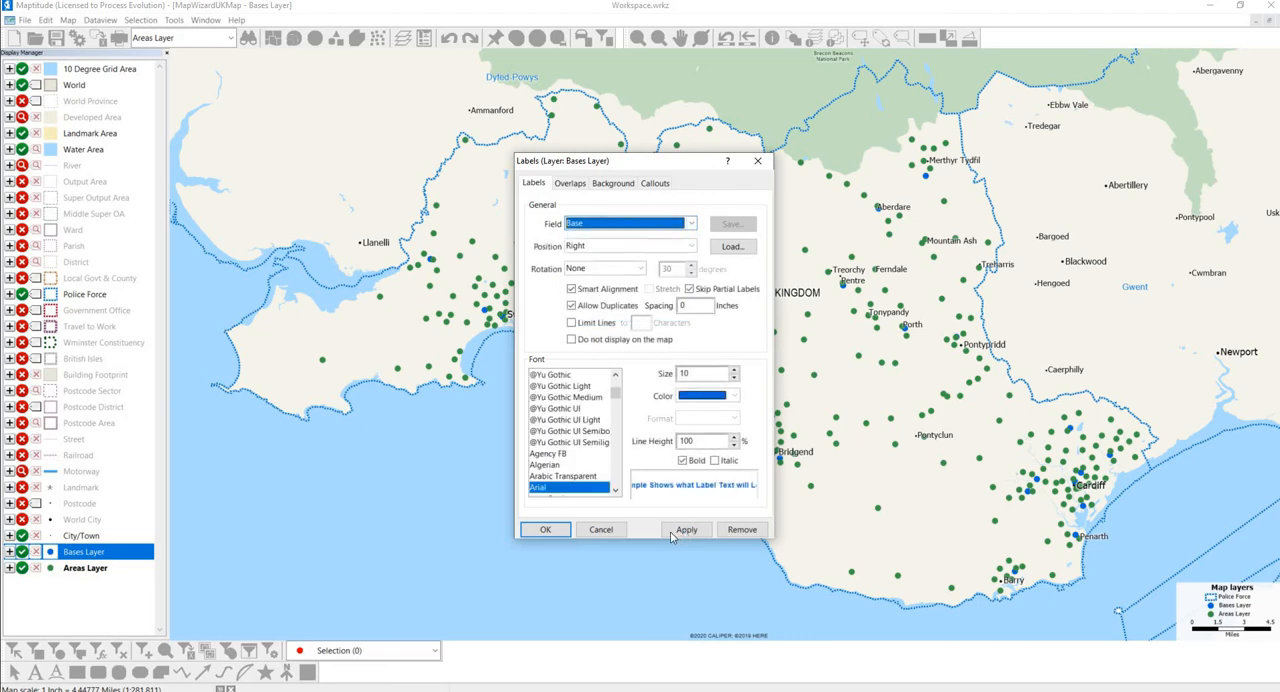
pyautogui.click(673, 532)
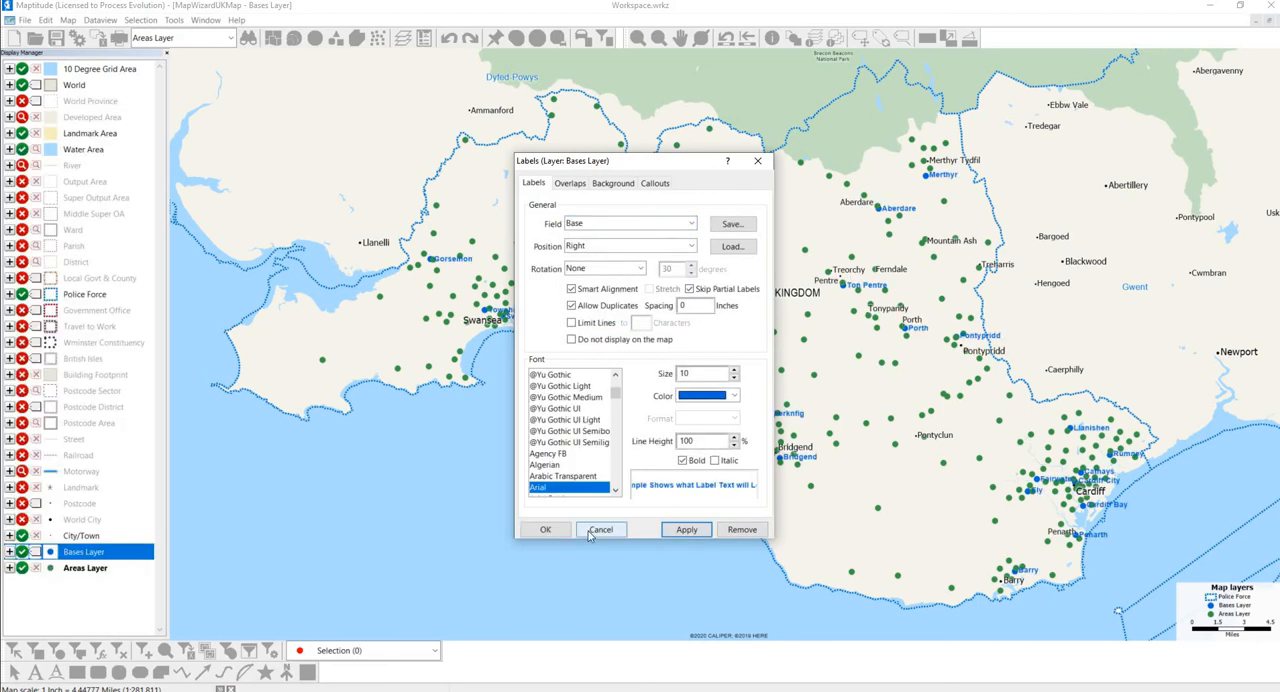
pyautogui.click(544, 531)
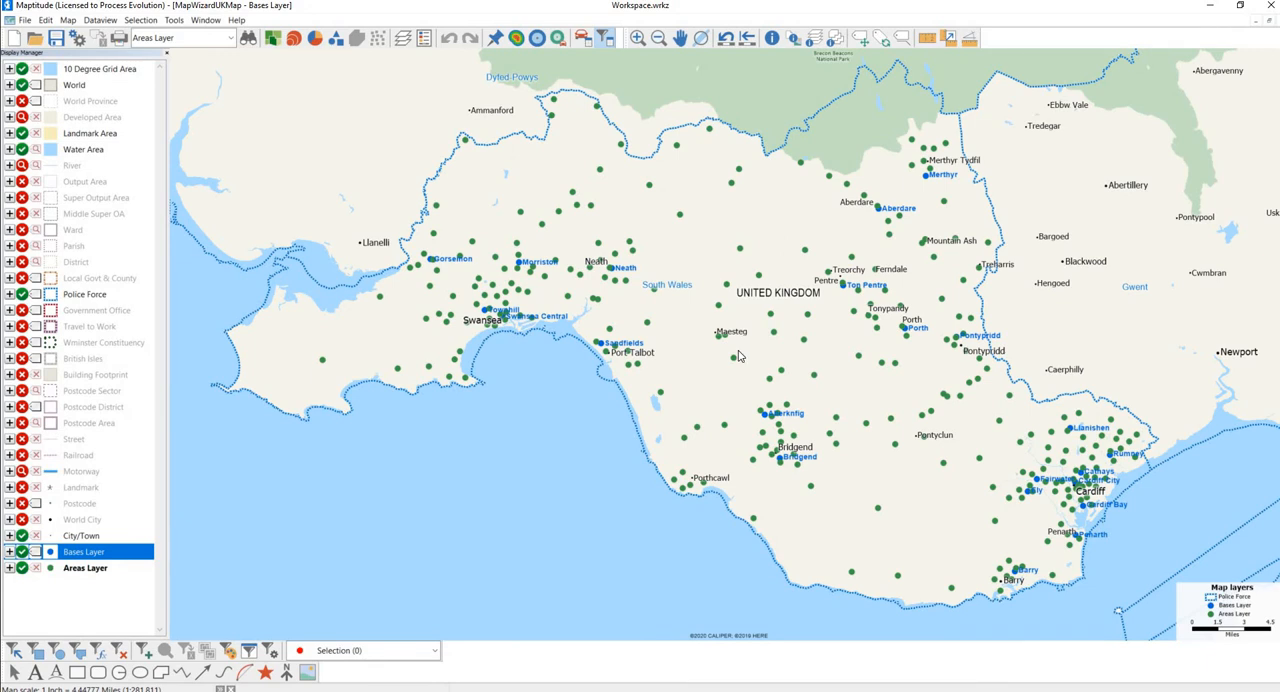
# Start a distance and travel time table with the Bases Layer as origins, named by the Base field.
pyautogui.moveTo(738, 356)
pyautogui.click(171, 22)
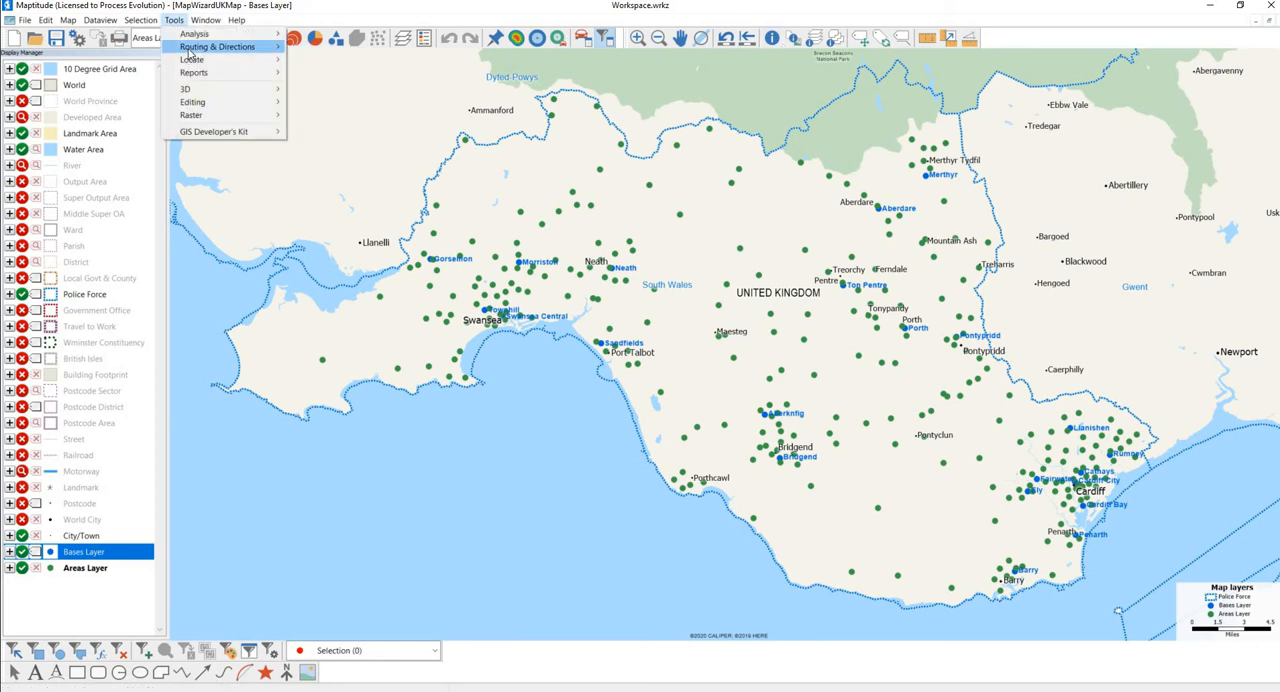
pyautogui.moveTo(209, 48)
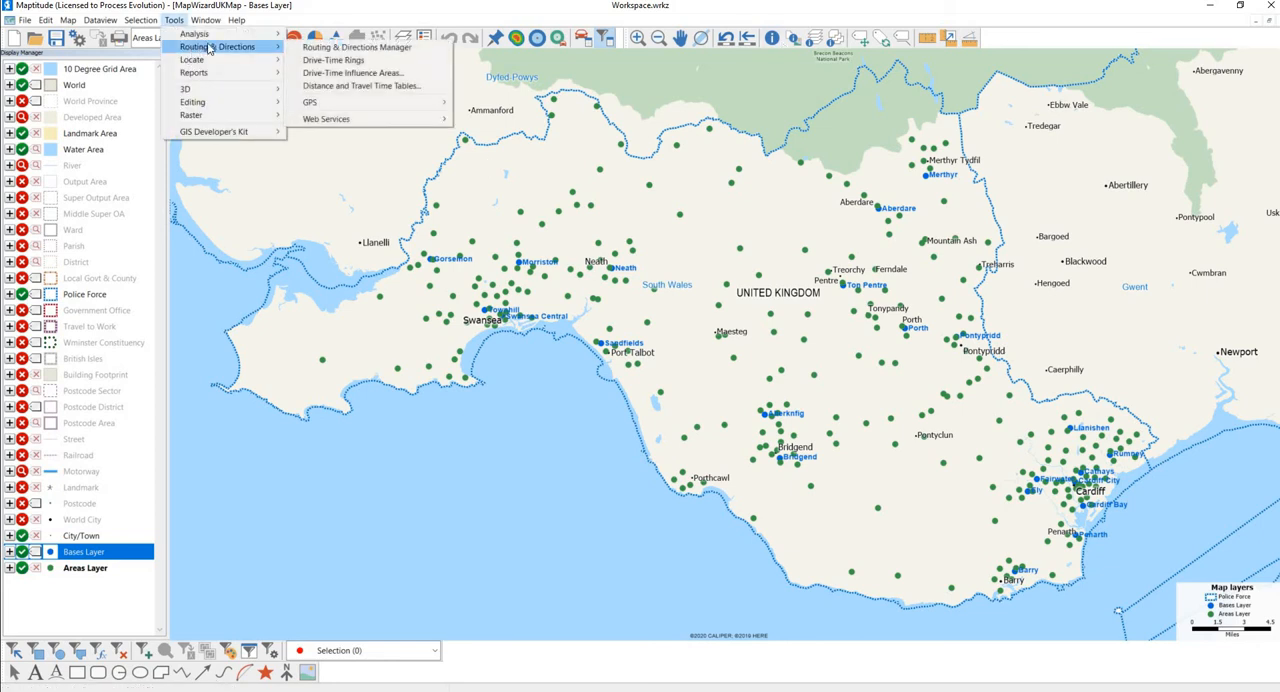
pyautogui.click(355, 89)
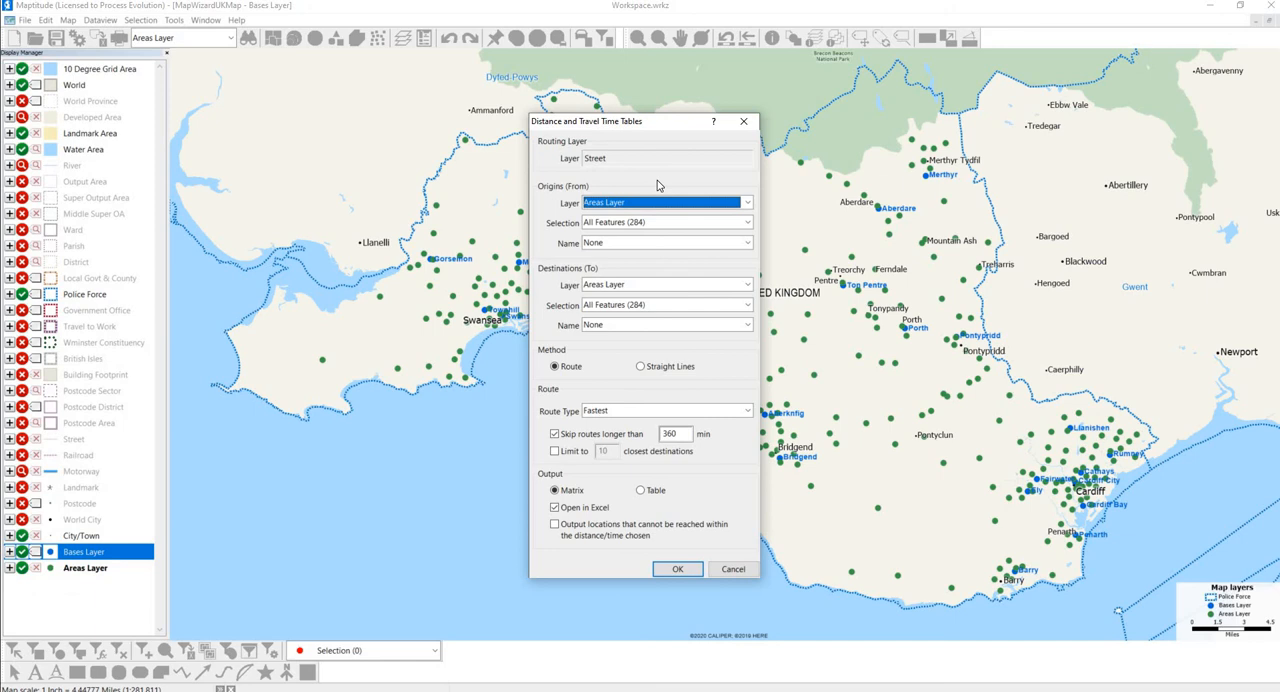
pyautogui.click(740, 203)
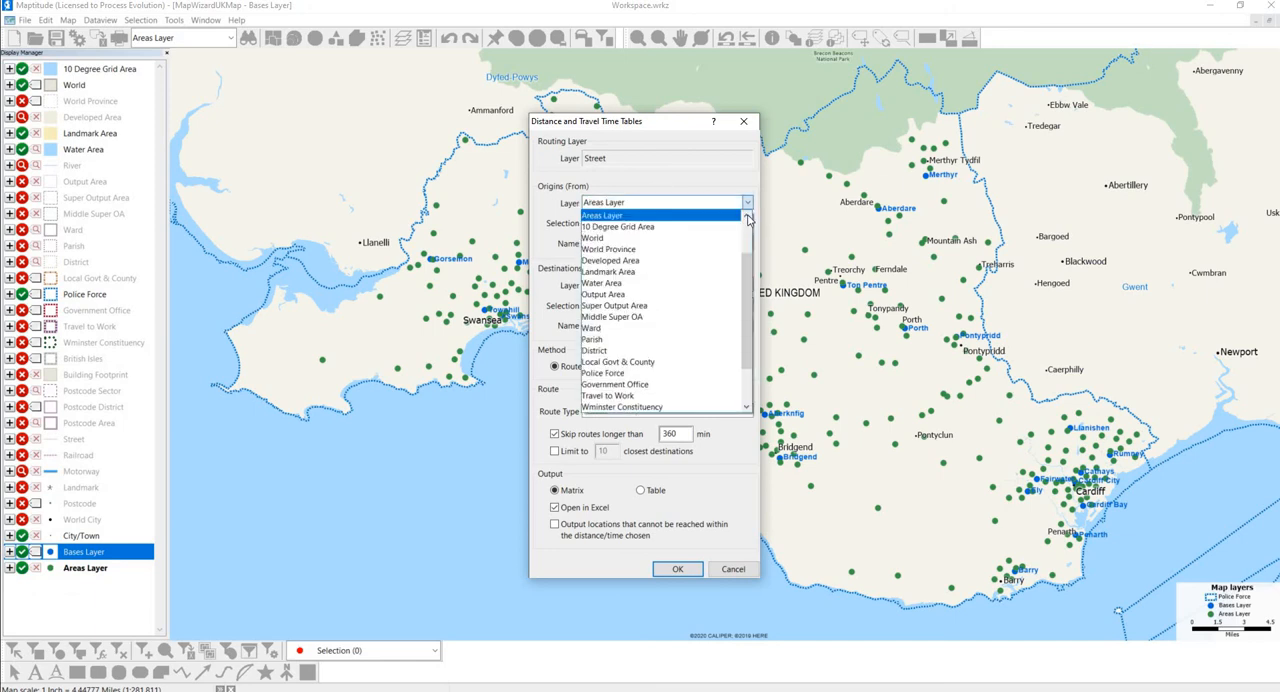
pyautogui.scroll(-5, 700, 228)
pyautogui.click(672, 233)
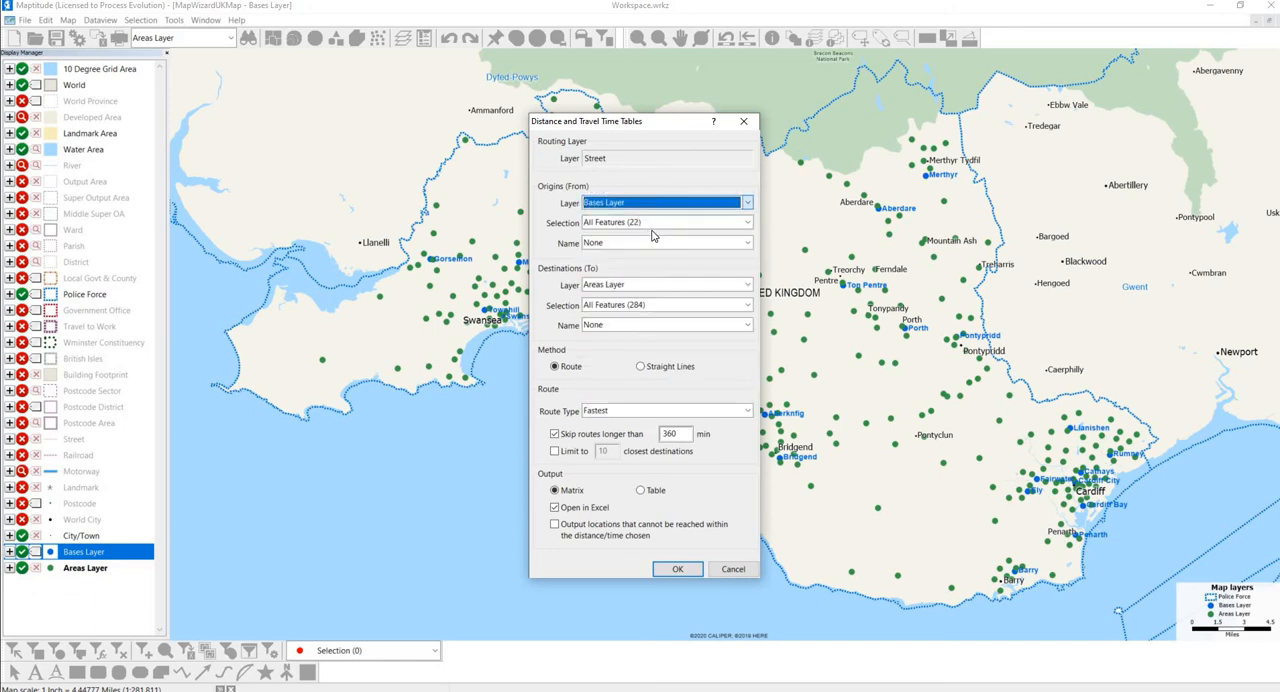
pyautogui.click(648, 244)
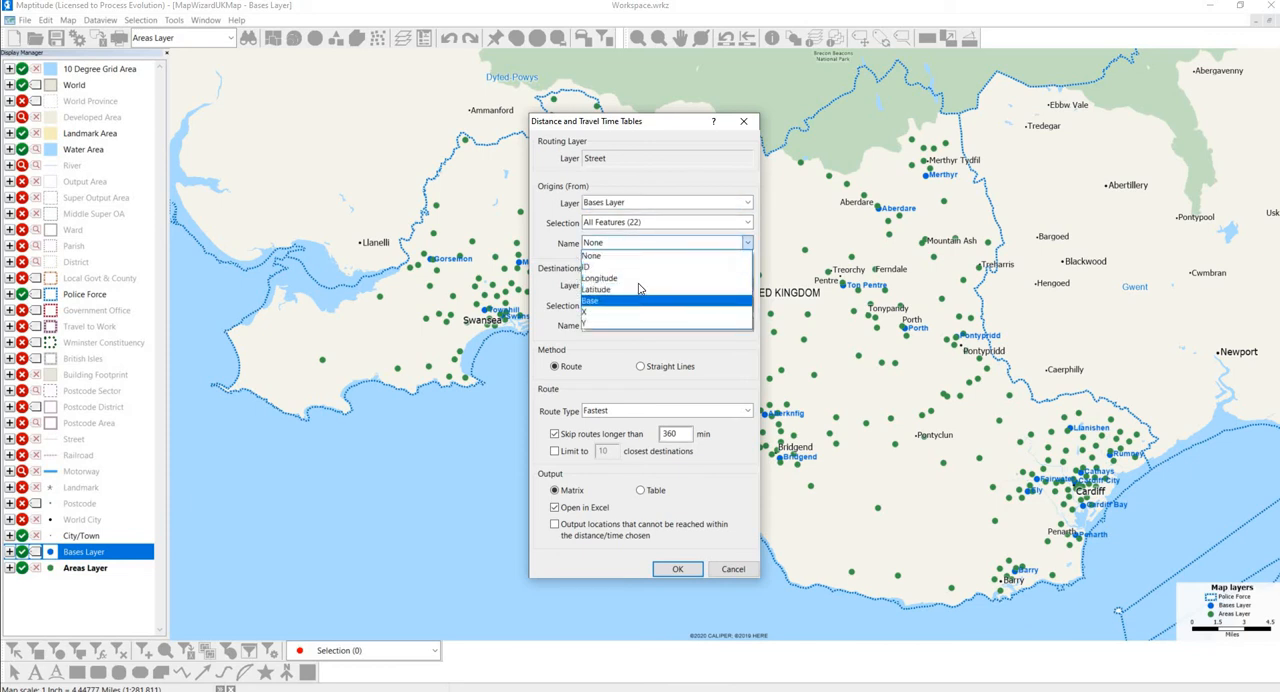
pyautogui.click(638, 299)
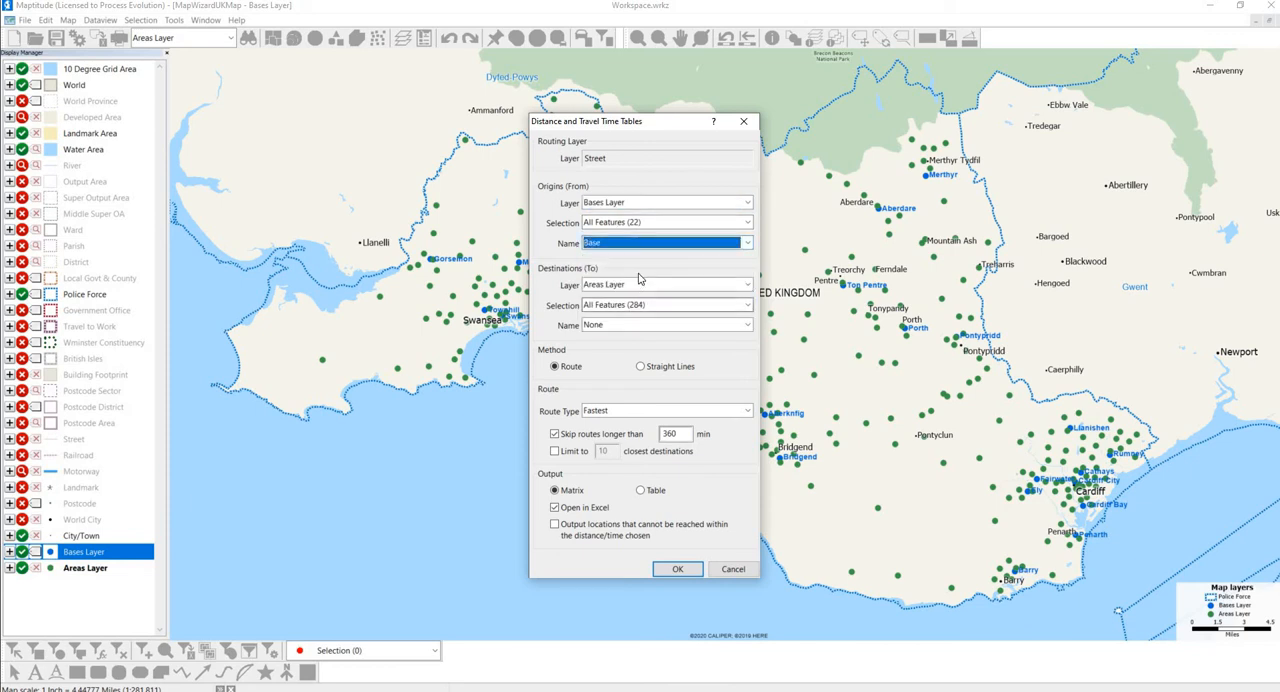
# Name the Areas Layer destinations by the Area field and use the Fastest route type.
pyautogui.click(633, 328)
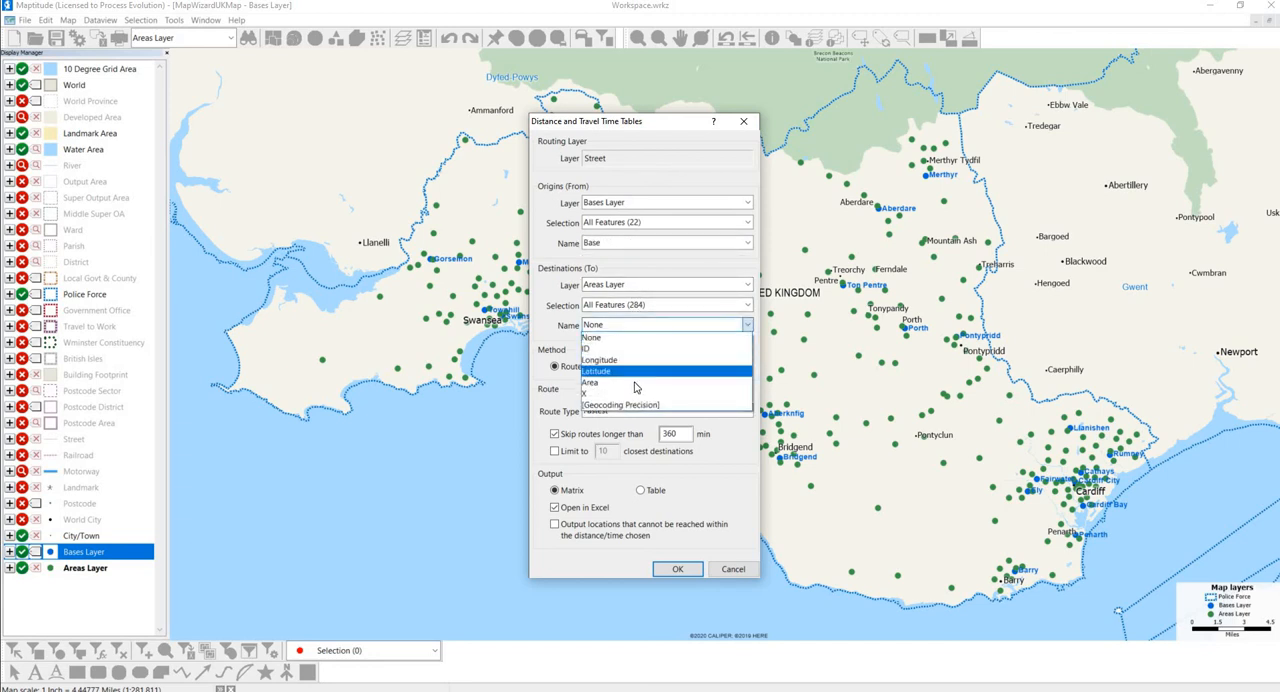
pyautogui.click(594, 380)
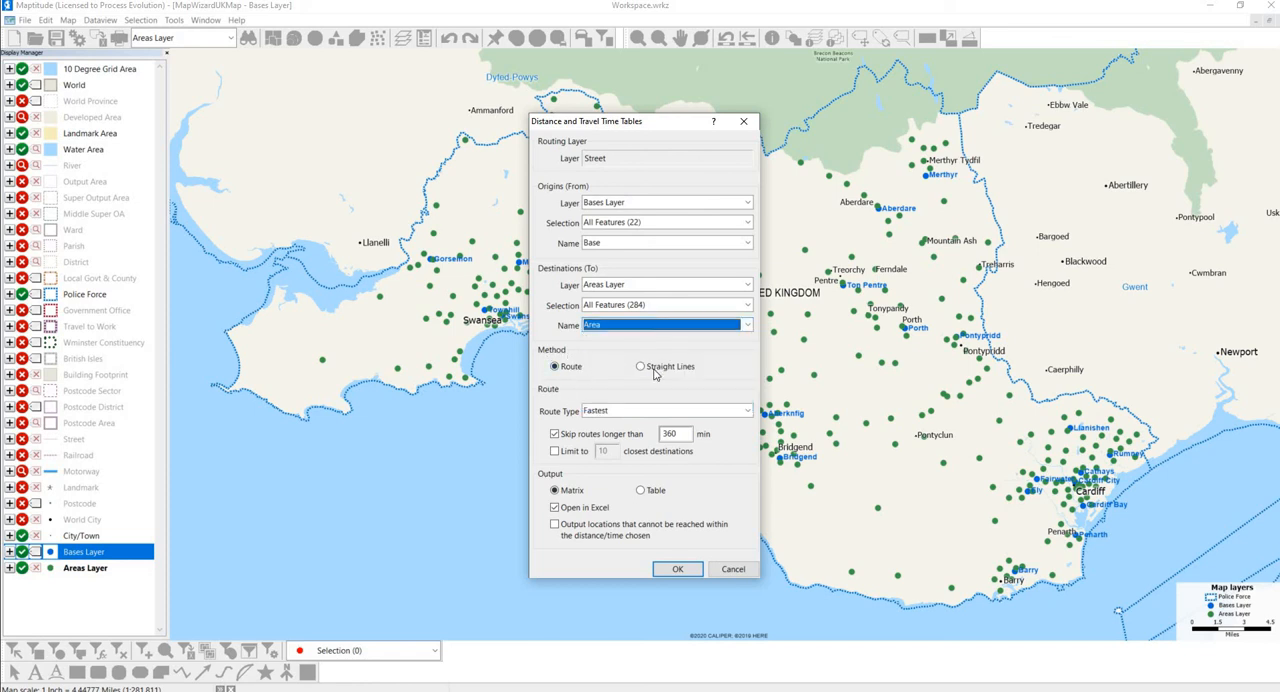
pyautogui.click(615, 412)
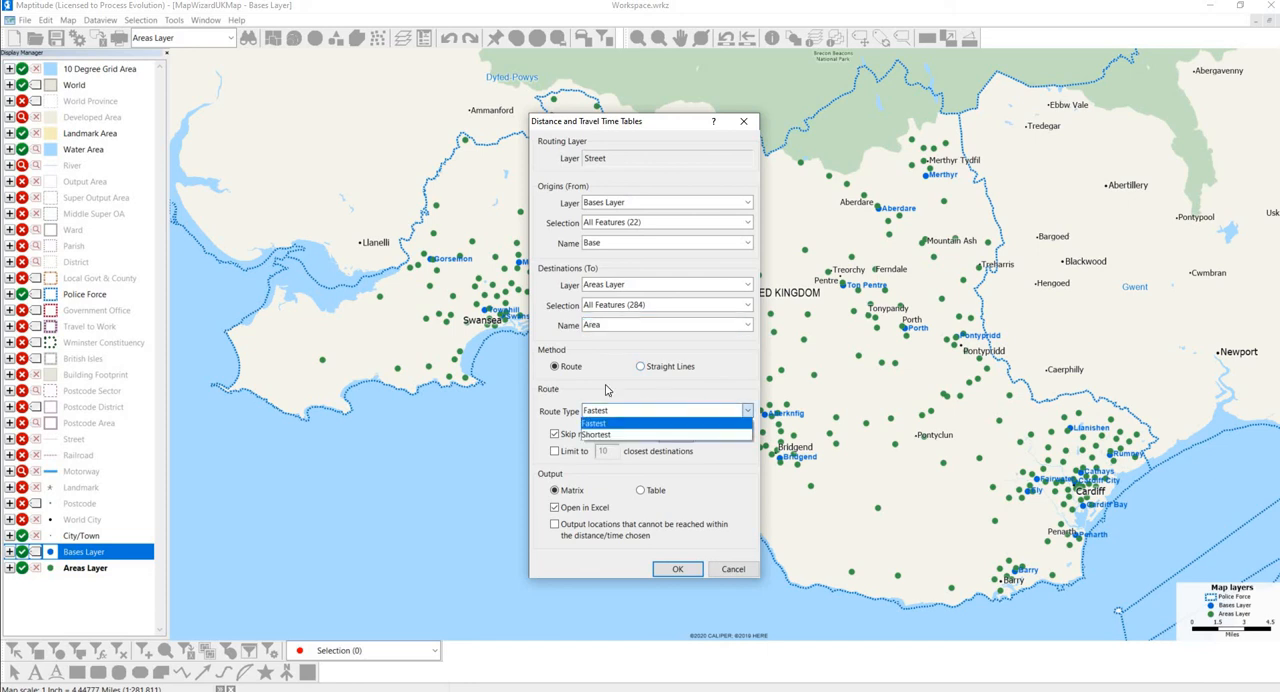
pyautogui.click(606, 416)
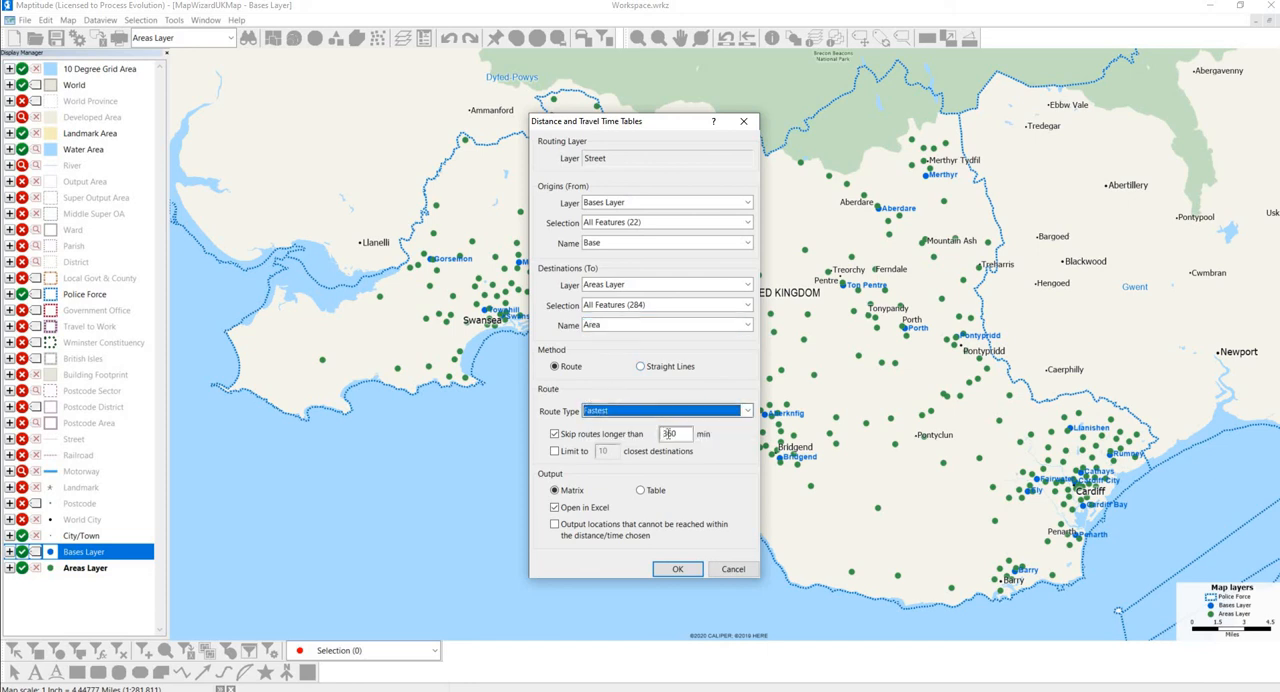
pyautogui.doubleClick(676, 434)
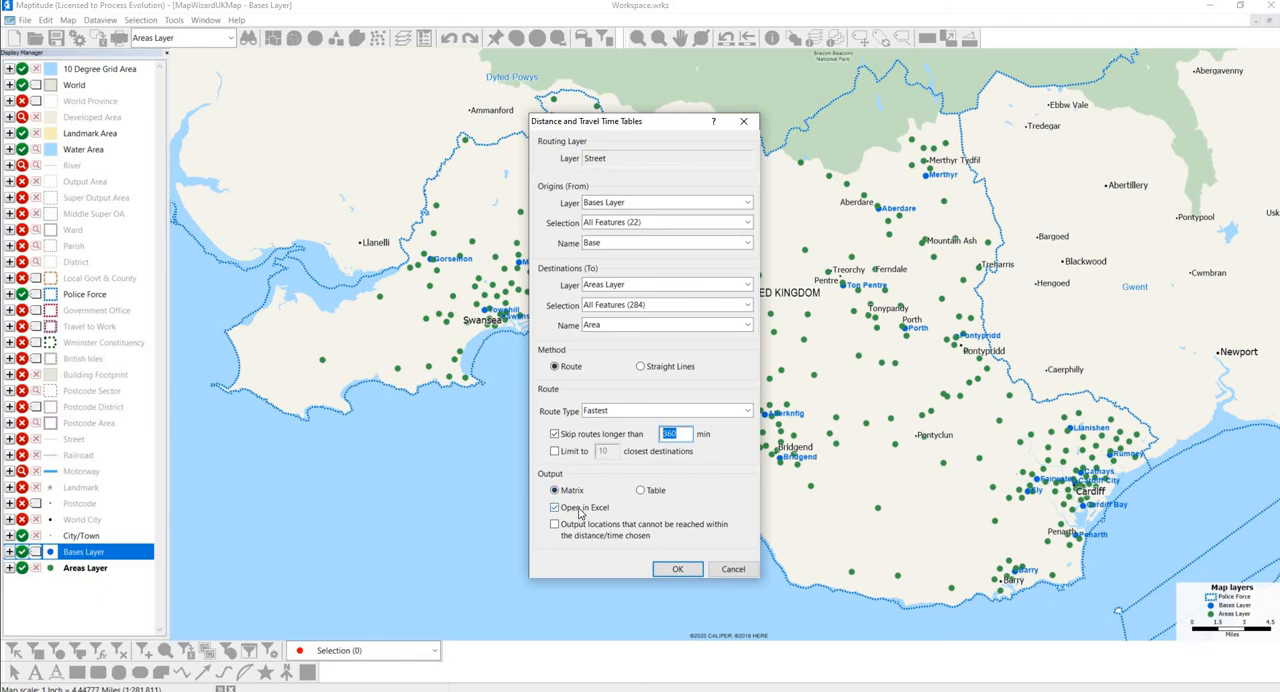
# Generate the travel matrix and save it as an Excel worksheet named "SWP Travel Times out".
pyautogui.click(676, 572)
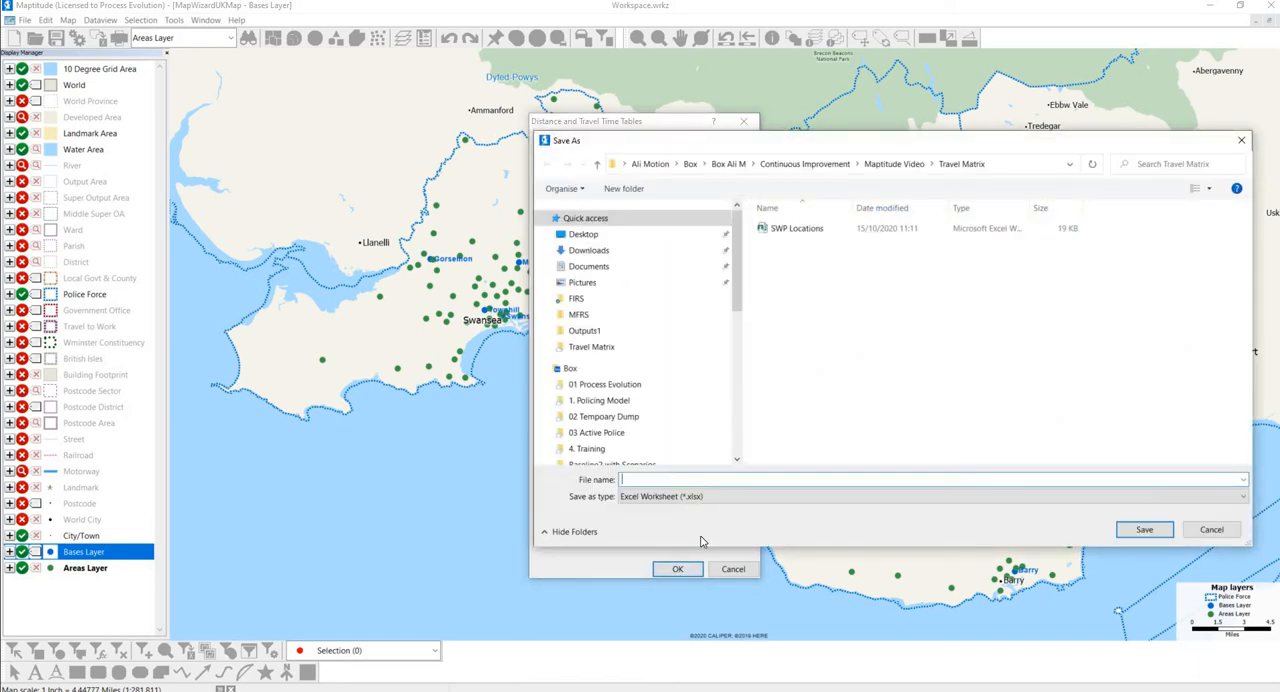
pyautogui.write('SWP Travel Times out')
pyautogui.press('Return')
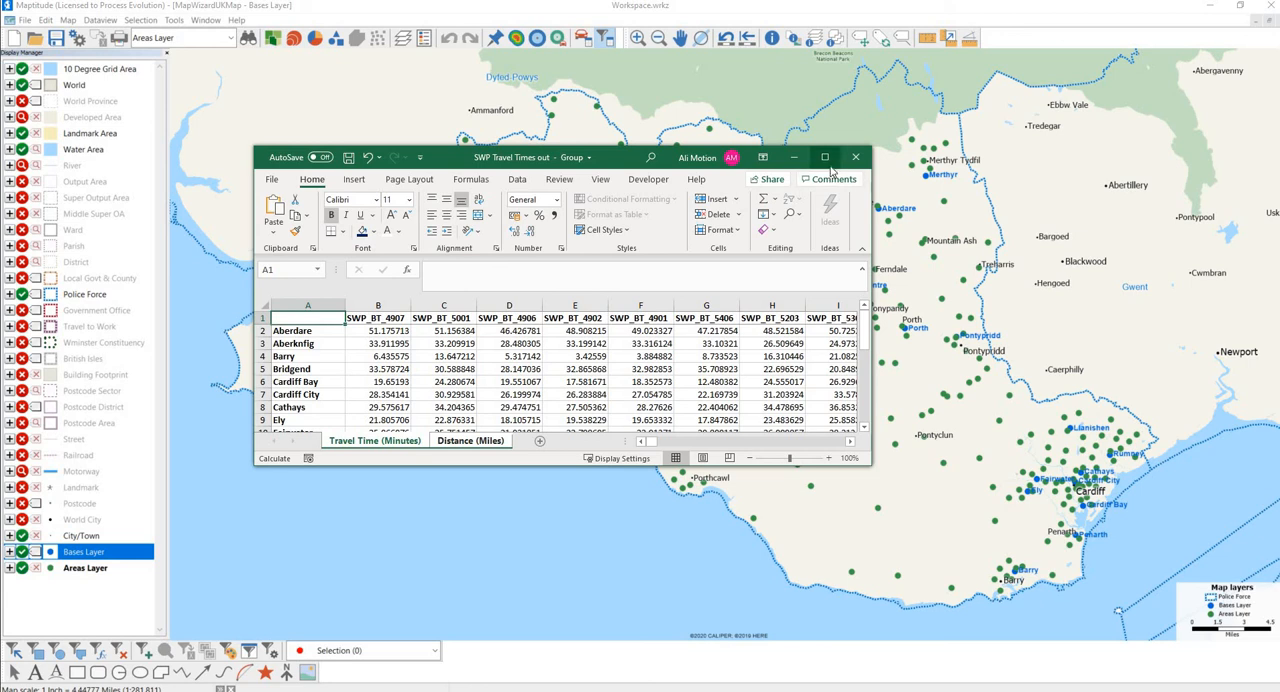
# Review the Travel Time (Minutes) and Distance (Miles) sheets in the maximized Excel workbook, examining Aberdare's travel times to the areas.
pyautogui.click(824, 157)
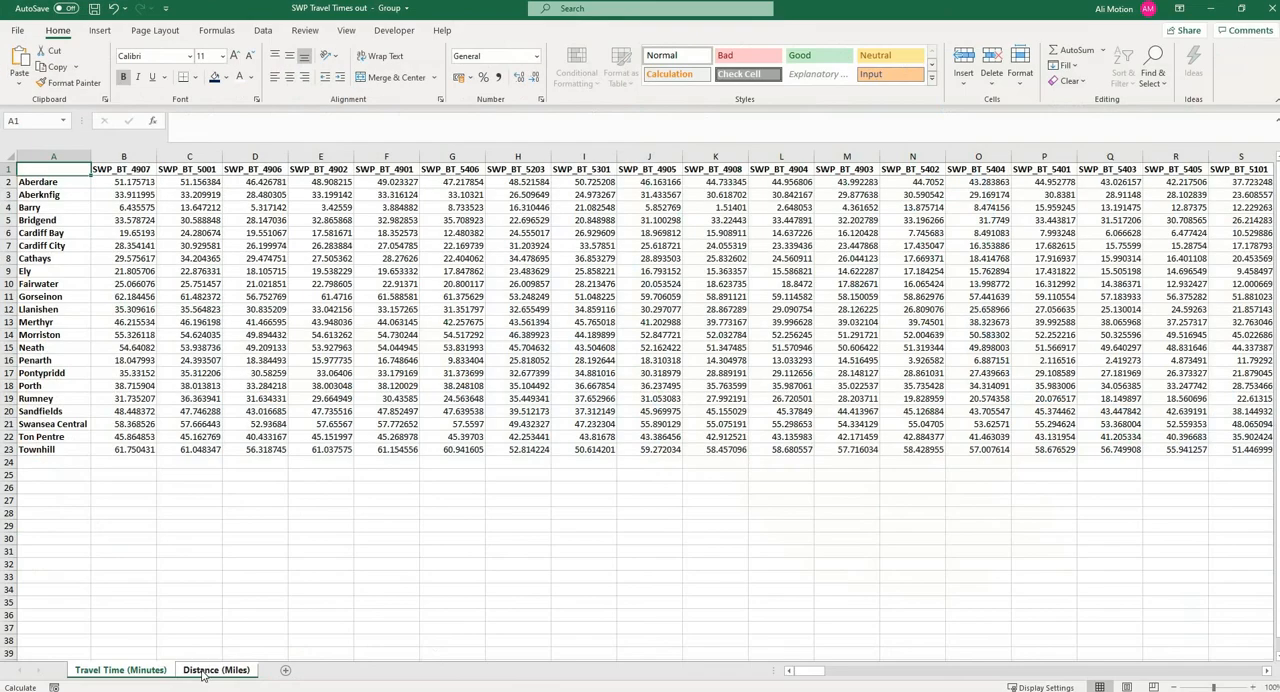
pyautogui.click(205, 672)
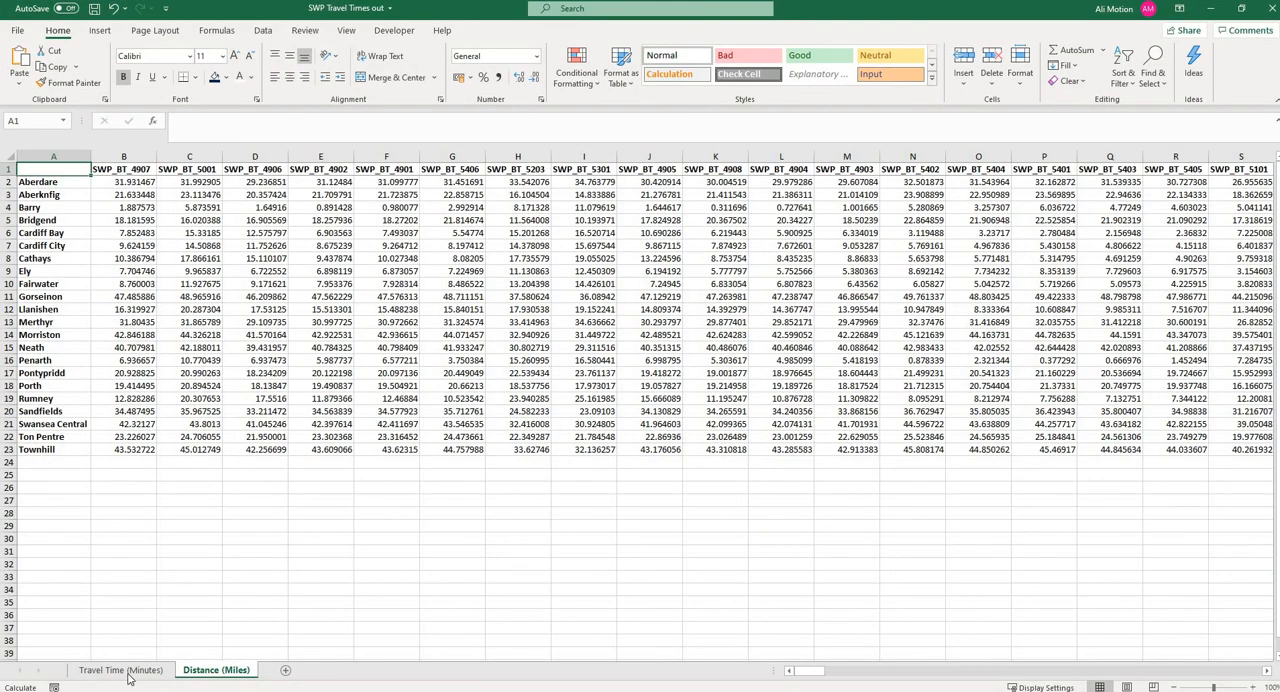
pyautogui.hotkey('ctrl', 'pageup')
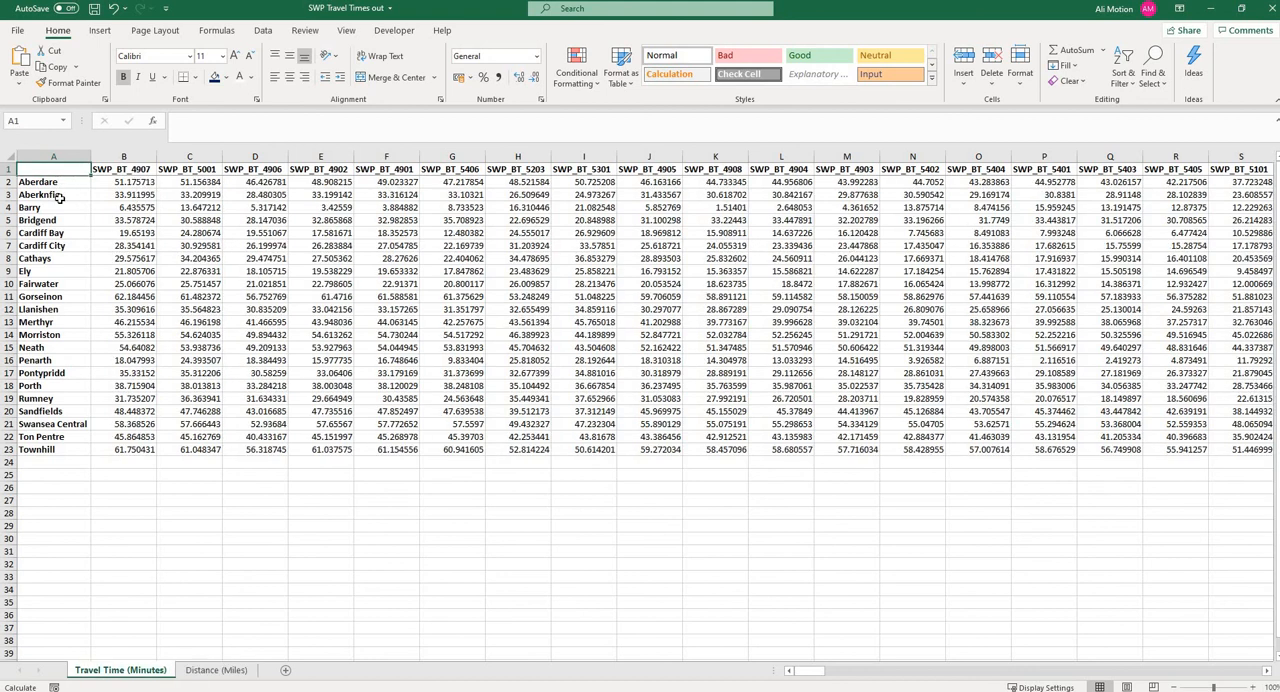
pyautogui.click(118, 184)
pyautogui.keyDown('shift'); pyautogui.click(160, 182); pyautogui.keyUp('shift')
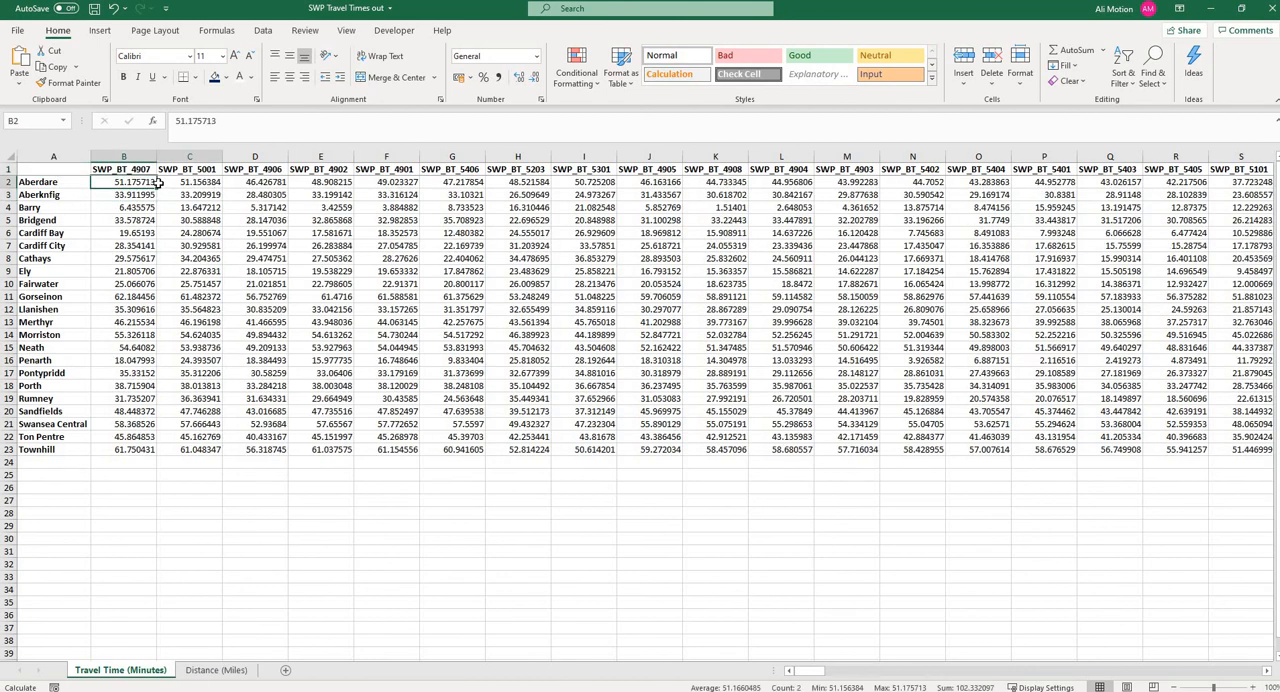
pyautogui.hotkey('shift', 'Down')
pyautogui.press('Left')
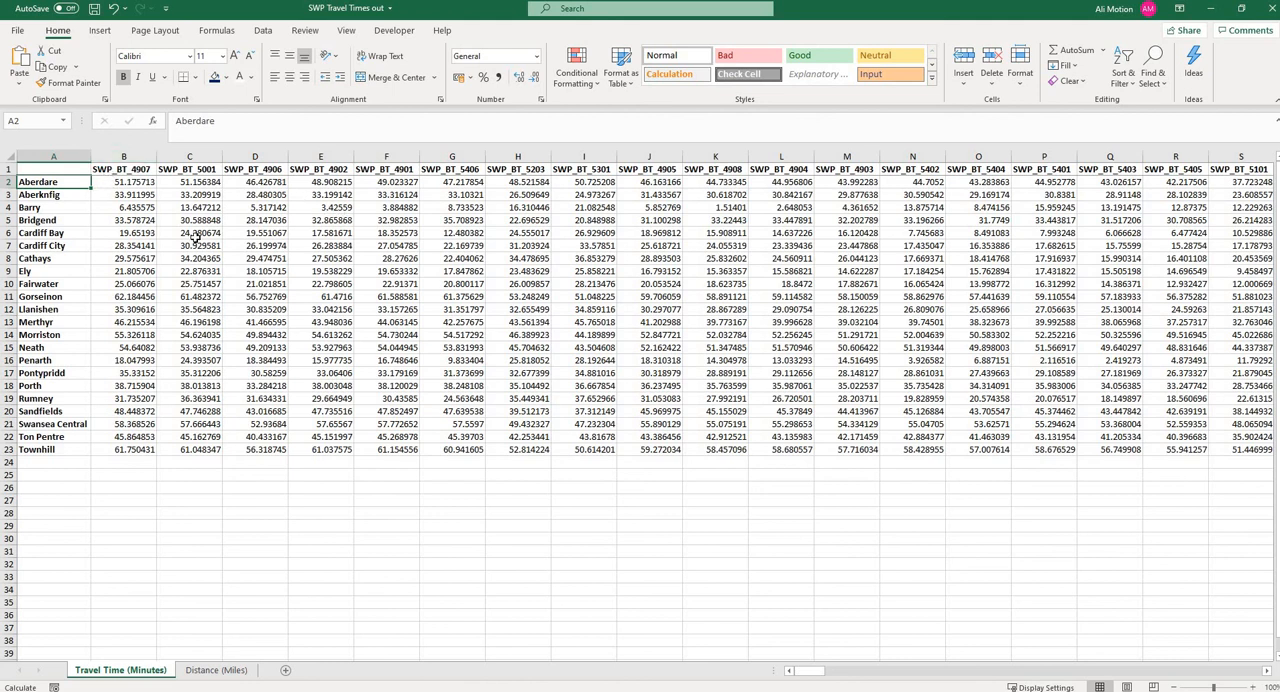
pyautogui.hotkey('alt', 'Tab')
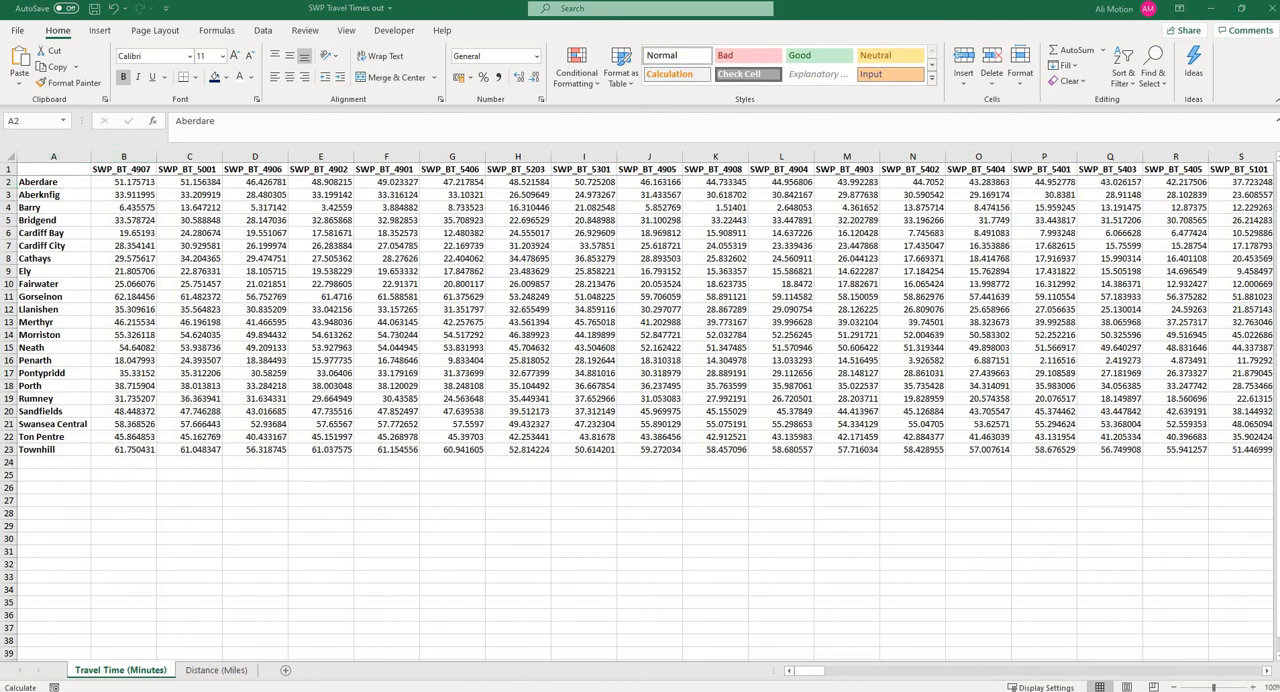